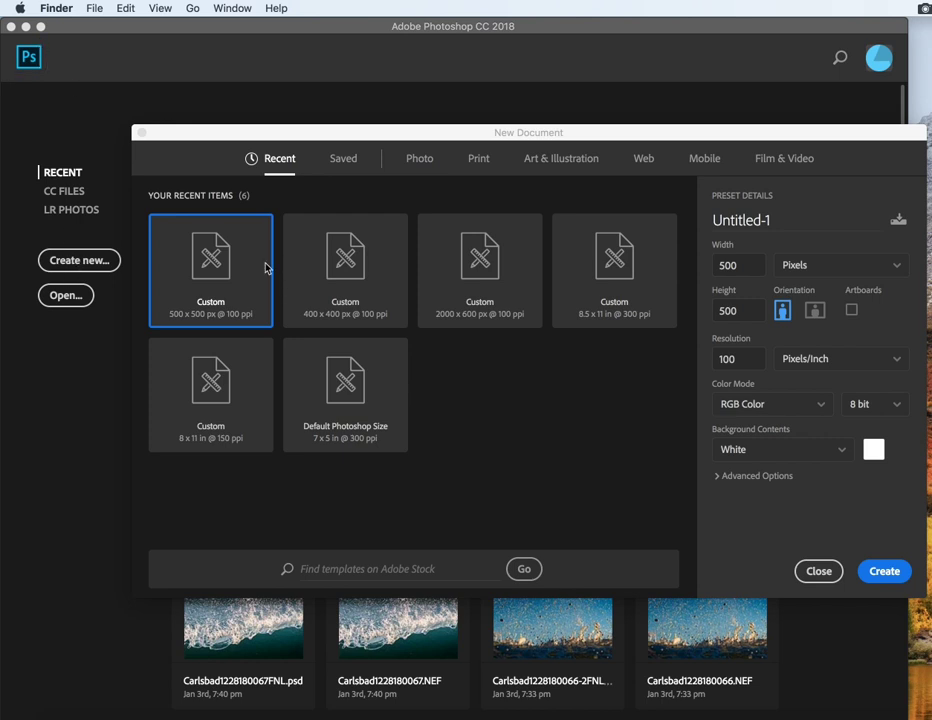
Step: Start a new document from the recent 500 x 500 px at 100 ppi custom preset, keeping pixel units
click(193, 265)
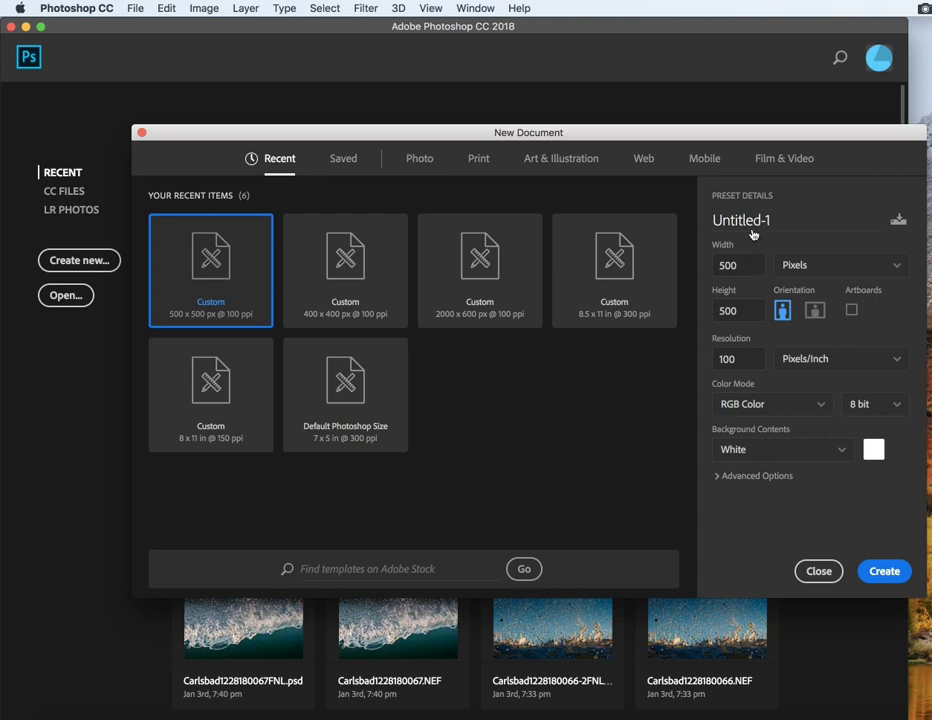
click(800, 266)
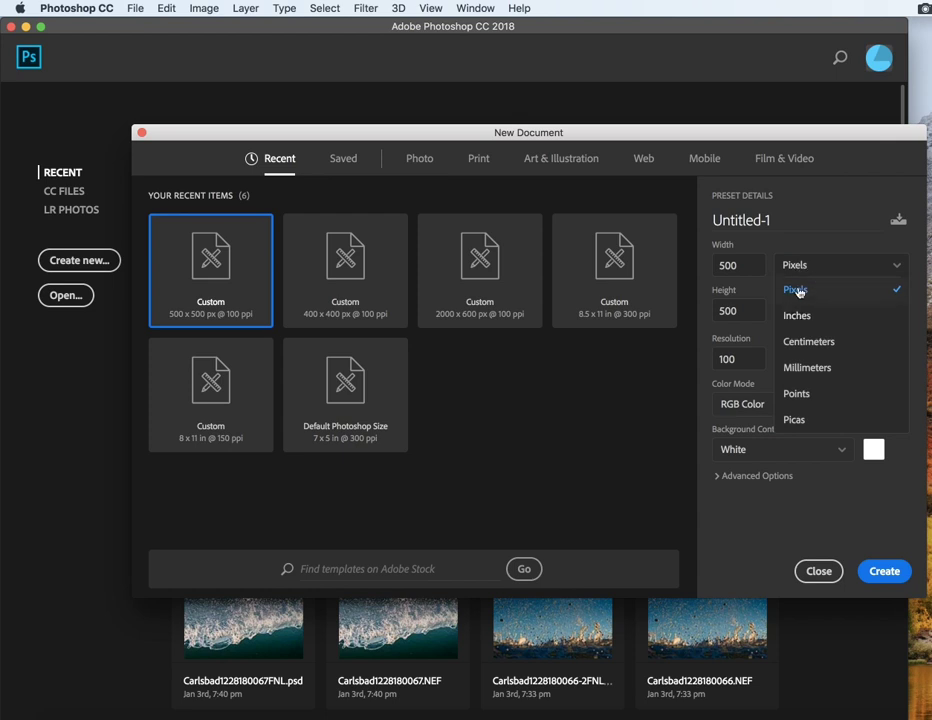
click(790, 289)
click(734, 358)
click(742, 358)
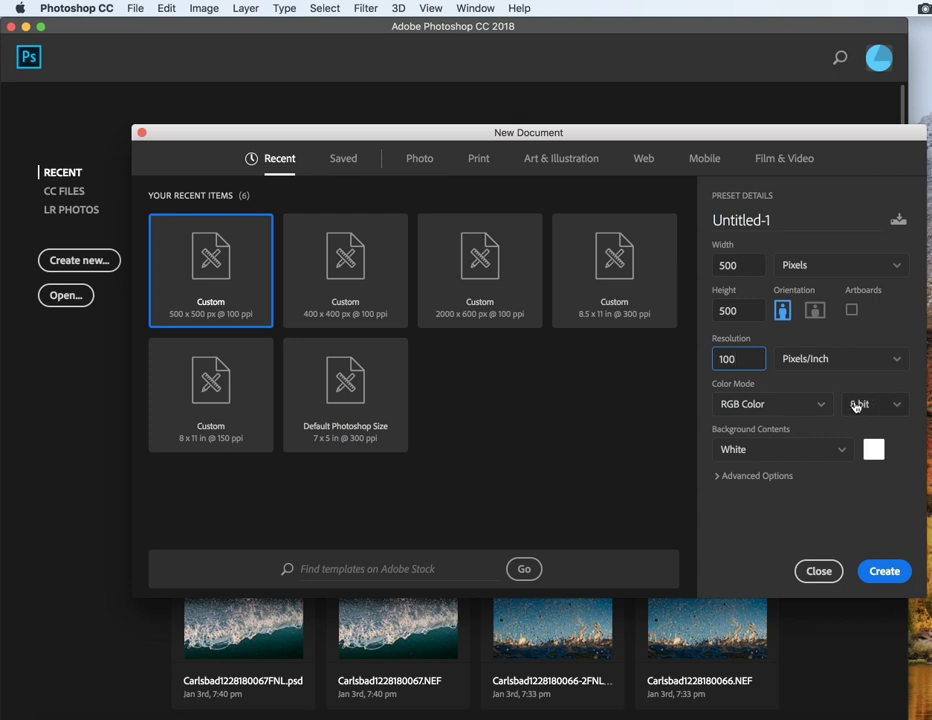
Step: Name the new document "smiley face"
click(747, 220)
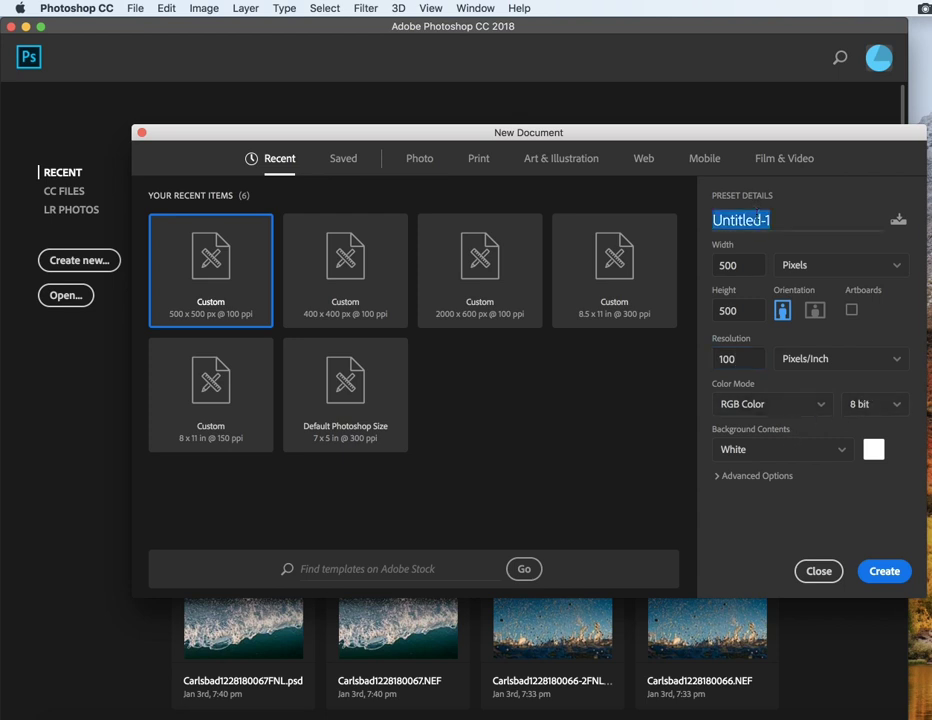
text(smiley face)
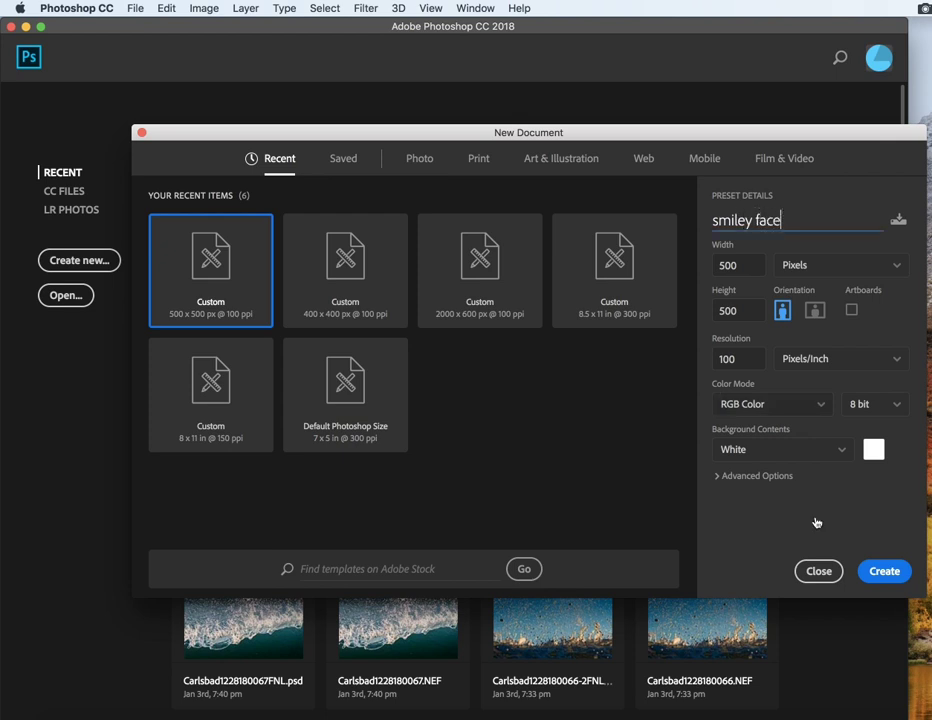
Step: Set the background contents to a custom dark red, #853f3f, and create the document
click(873, 450)
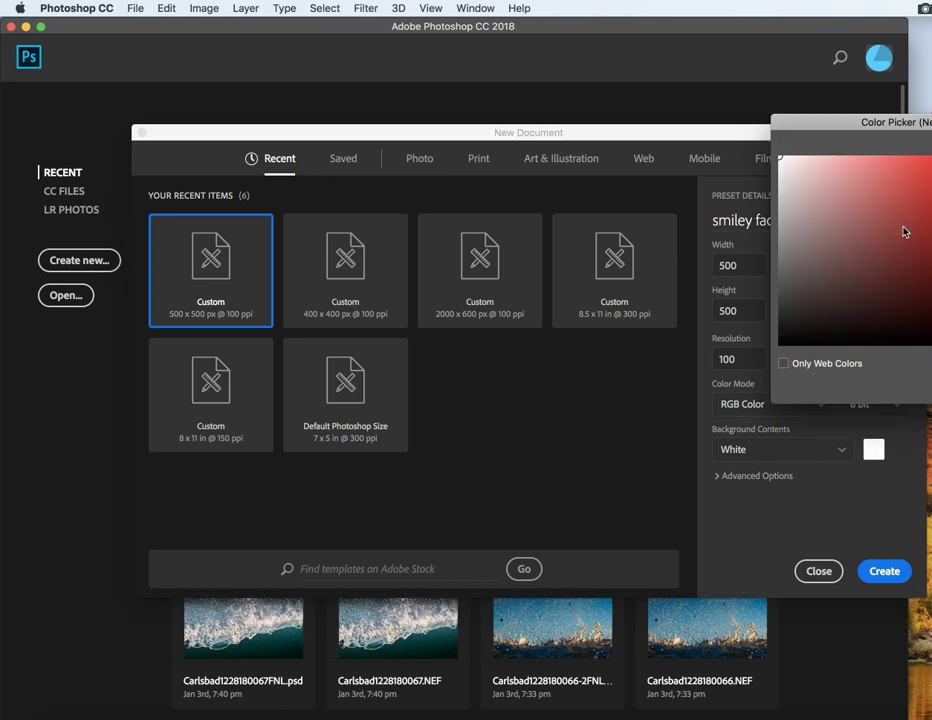
drag(901, 122, 757, 116)
click(680, 254)
mouse_move(680, 254)
mouse_down()
mouse_move(705, 238)
mouse_move(739, 183)
mouse_move(749, 207)
mouse_move(733, 240)
mouse_up()
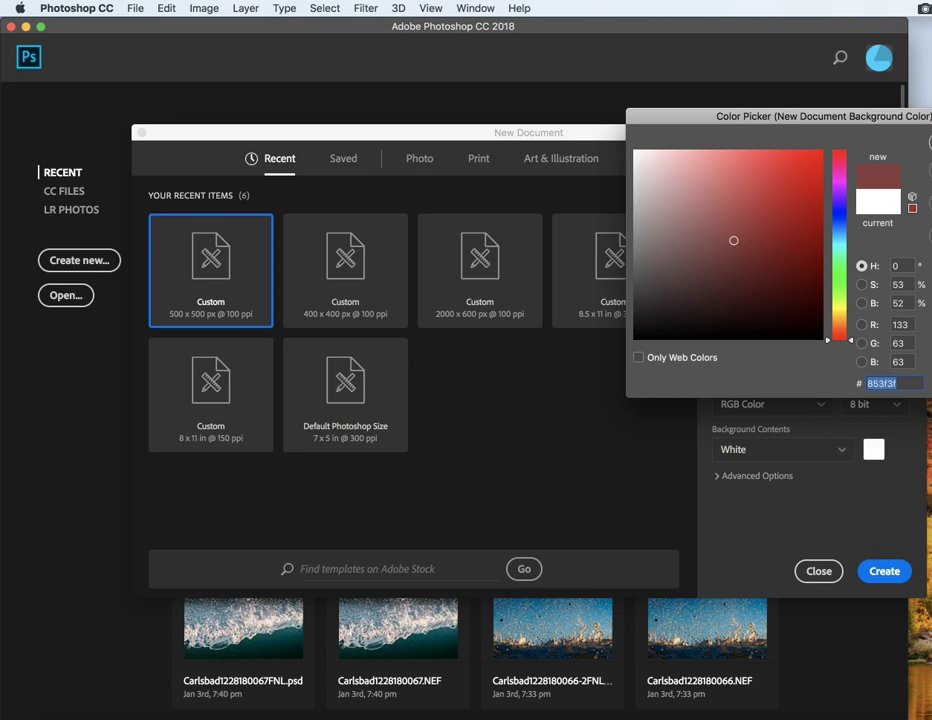
key(Return)
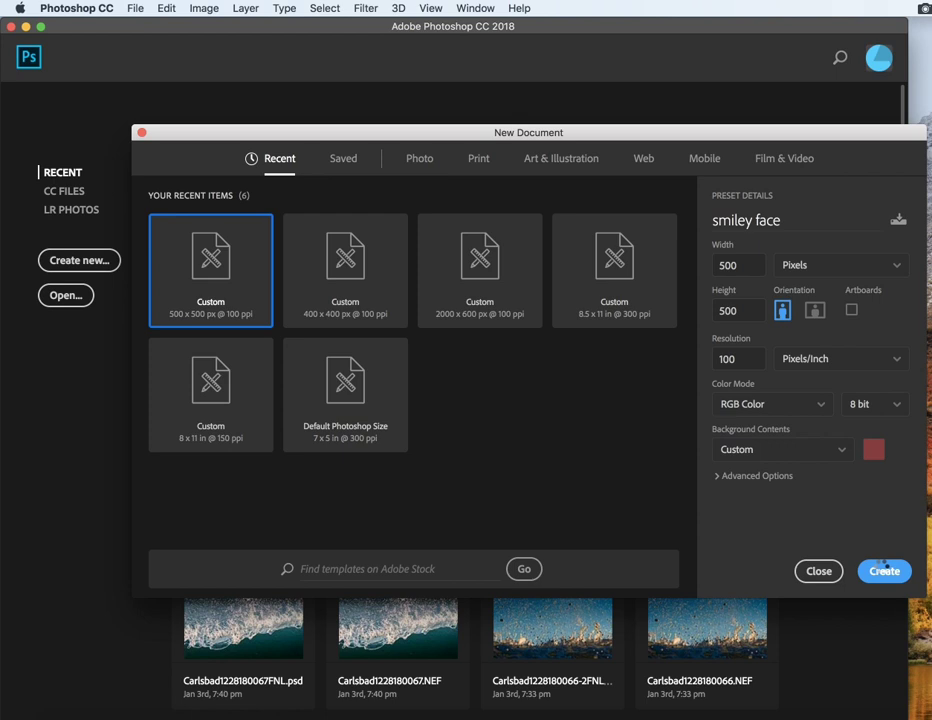
click(884, 571)
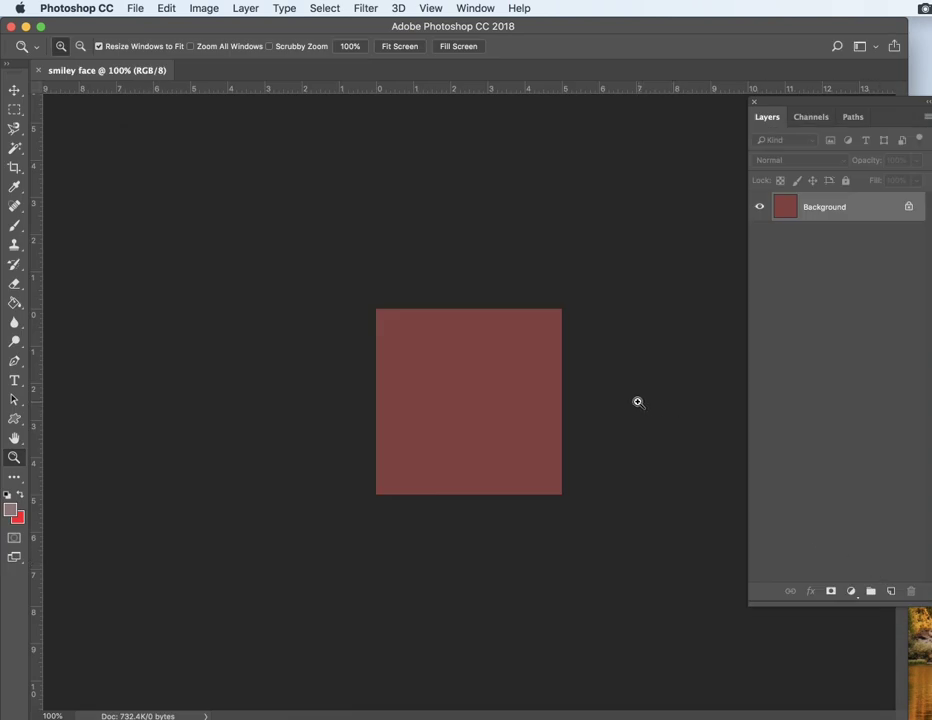
Step: Close and reopen the Layers panel, positioning it beside the canvas
click(752, 103)
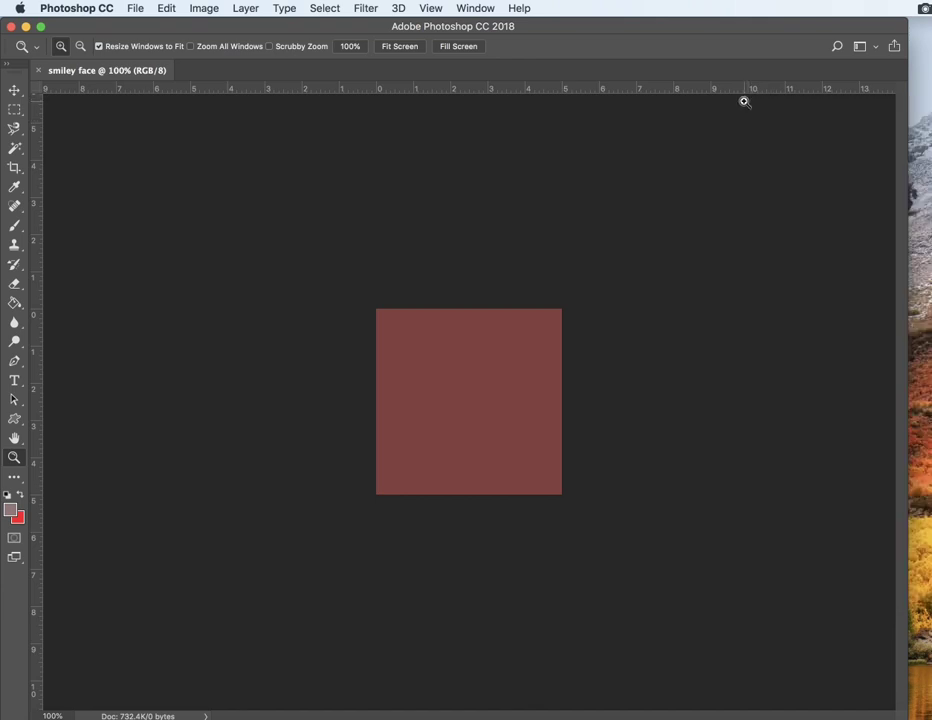
click(478, 9)
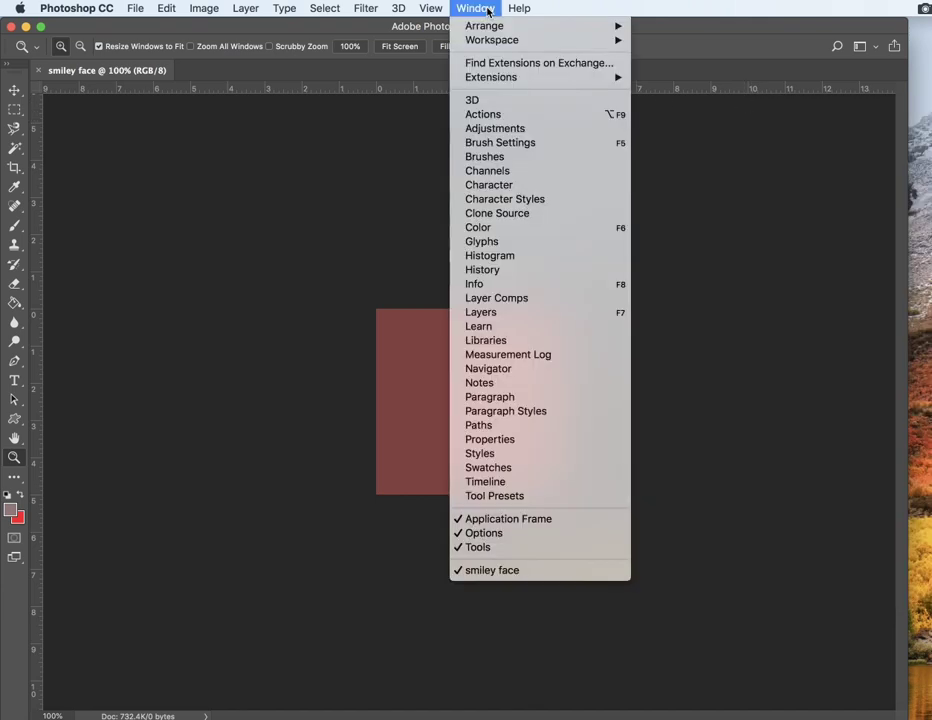
click(508, 312)
drag(860, 106, 831, 100)
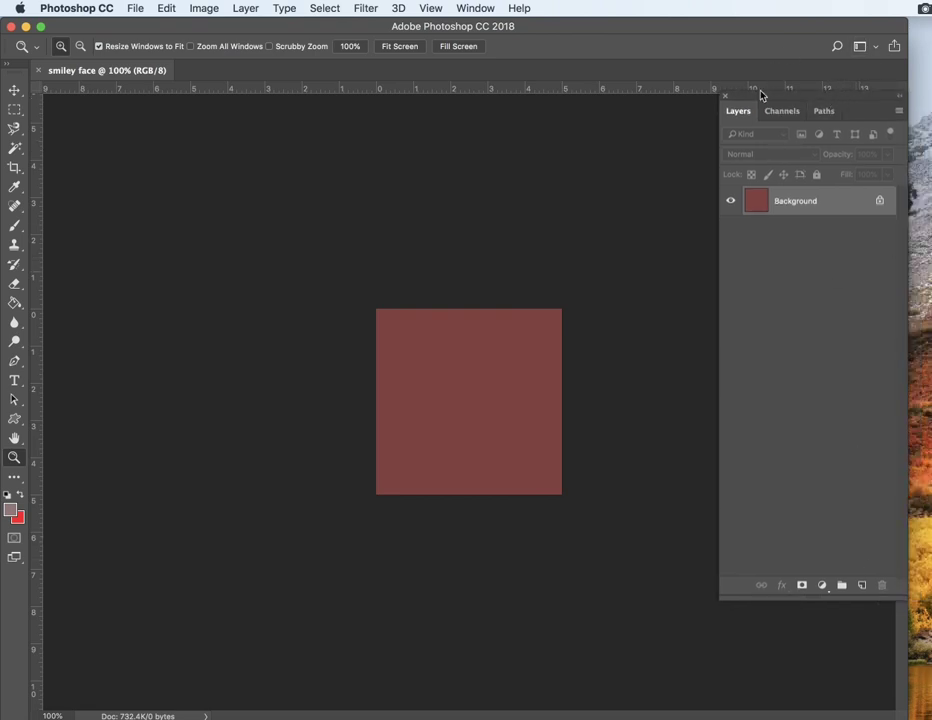
drag(742, 101, 767, 96)
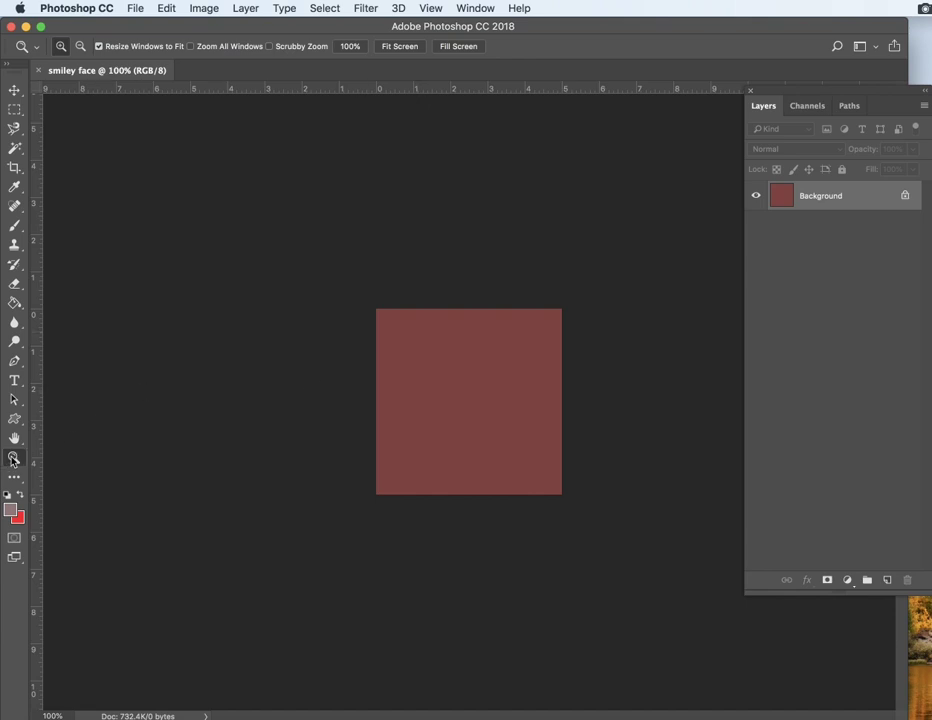
Step: Zoom in and out on the canvas with the Zoom tool
click(447, 371)
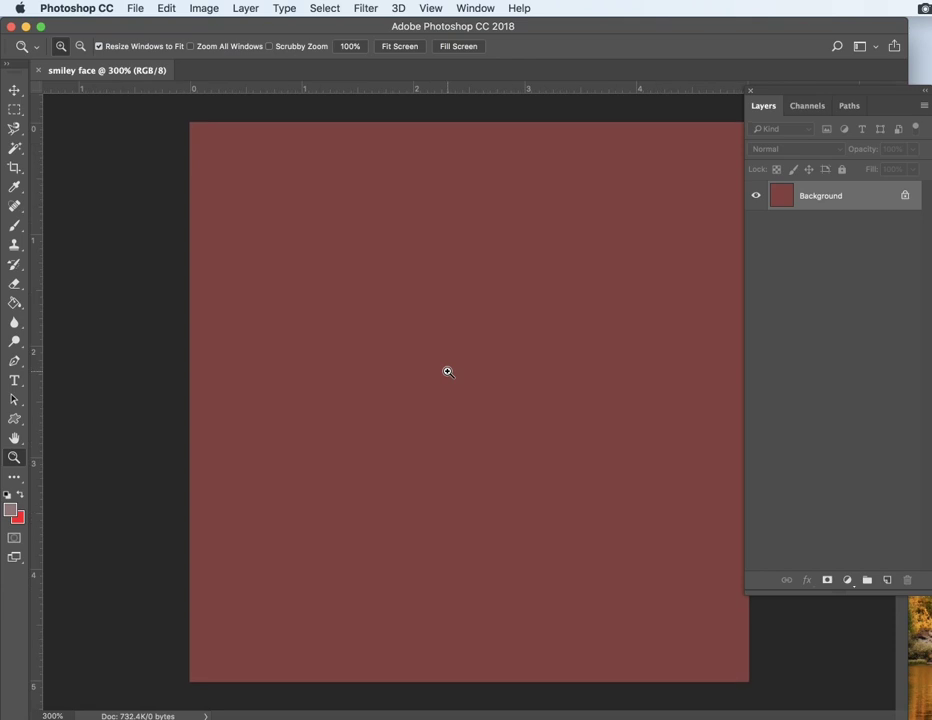
click(447, 371)
click(447, 368)
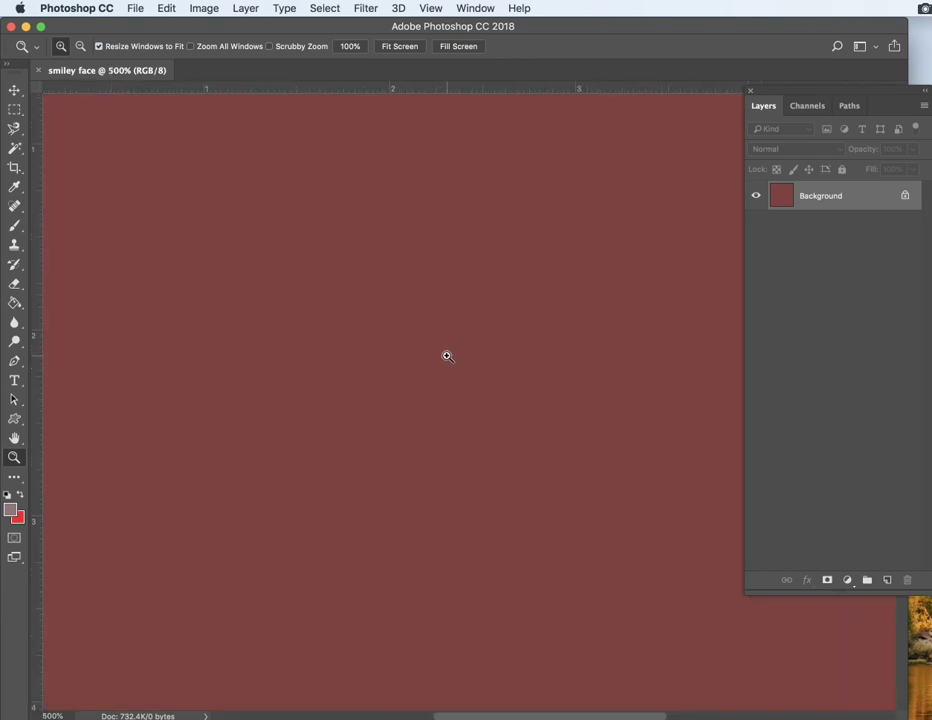
alt+click(447, 350)
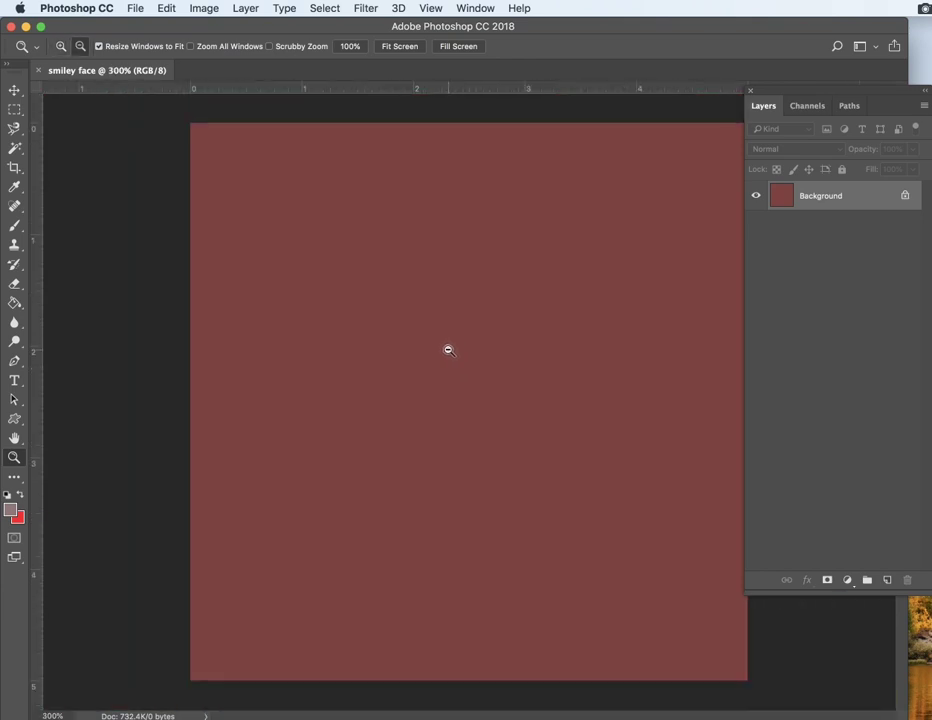
alt+click(447, 350)
alt+click(447, 350)
alt+click(447, 350)
alt+click(447, 350)
alt+click(447, 350)
alt+click(447, 350)
click(481, 398)
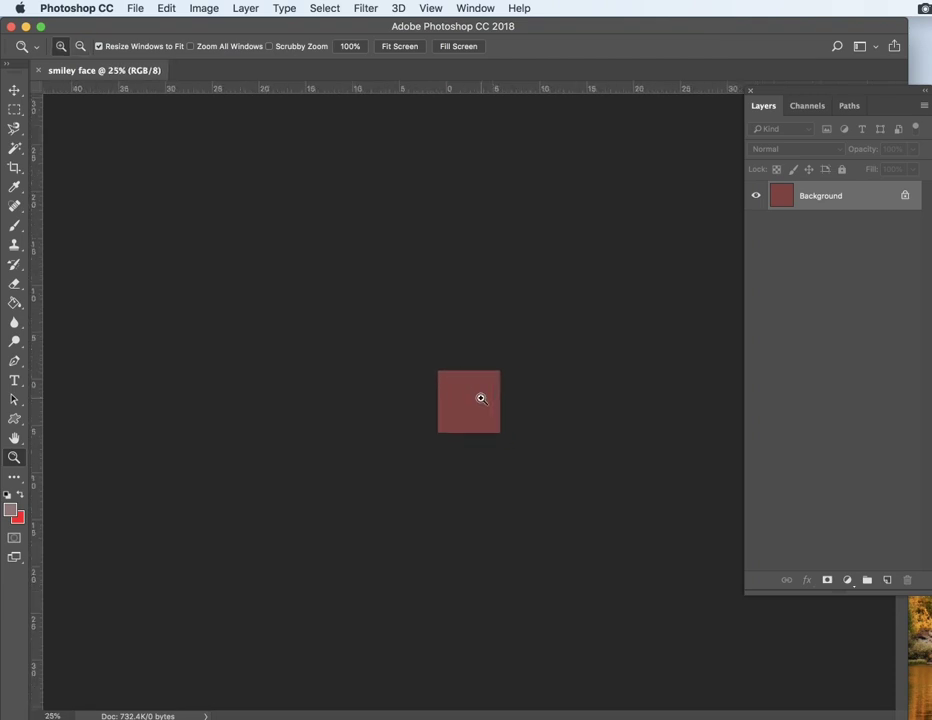
click(481, 398)
click(481, 398)
click(481, 398)
click(481, 398)
click(481, 398)
click(481, 398)
click(481, 398)
alt+click(481, 398)
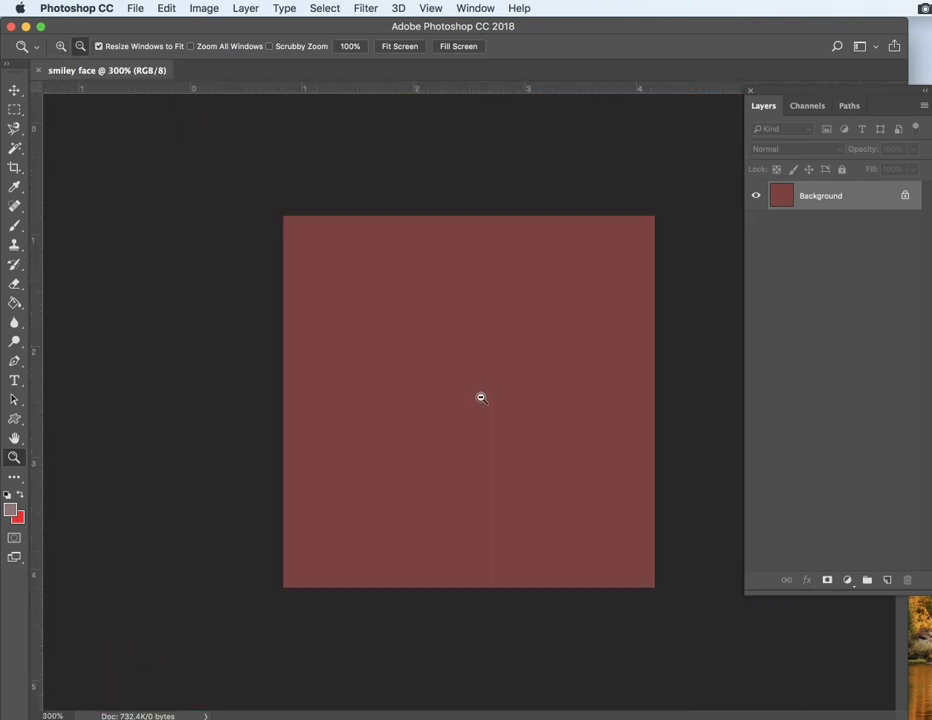
alt+click(481, 398)
alt+click(481, 398)
click(481, 398)
click(481, 398)
click(481, 398)
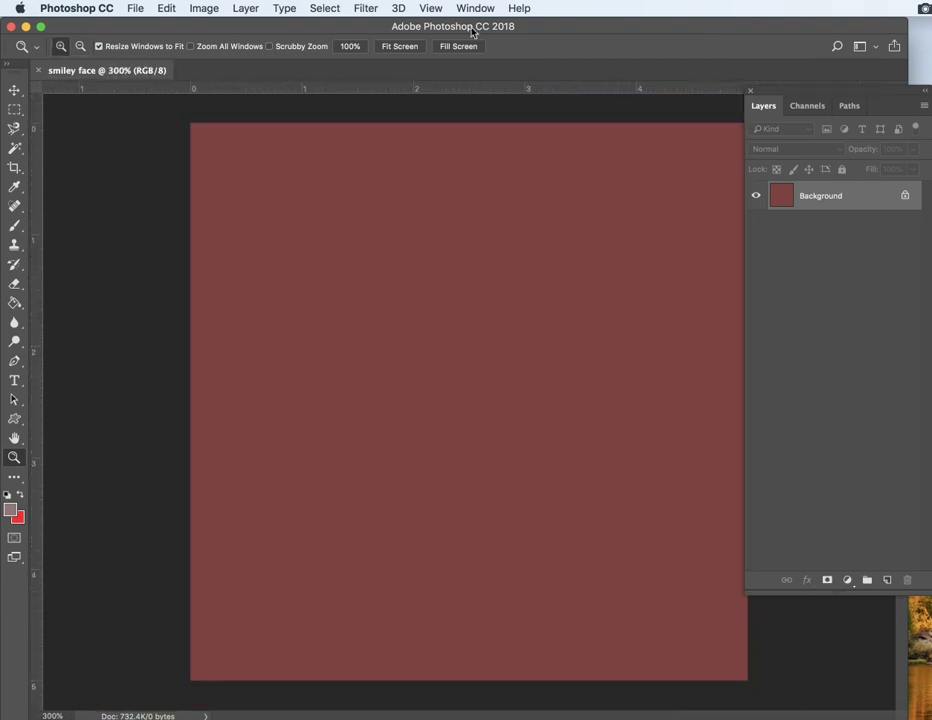
Step: Try the fill-screen and fit-screen views and zoom the canvas back to 200%
click(457, 47)
click(400, 47)
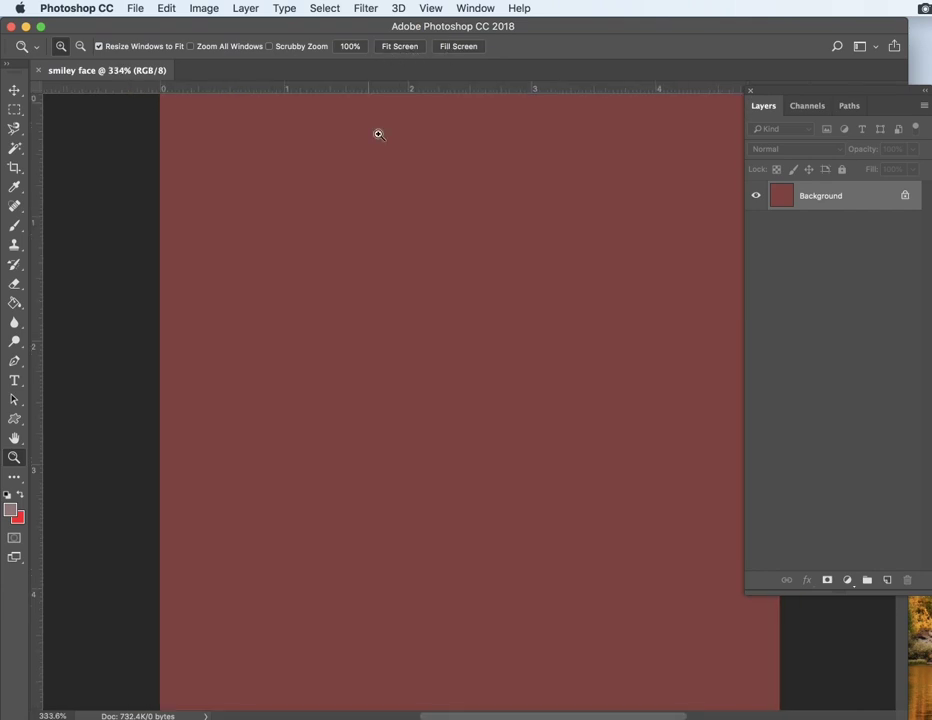
alt+click(411, 232)
alt+click(411, 232)
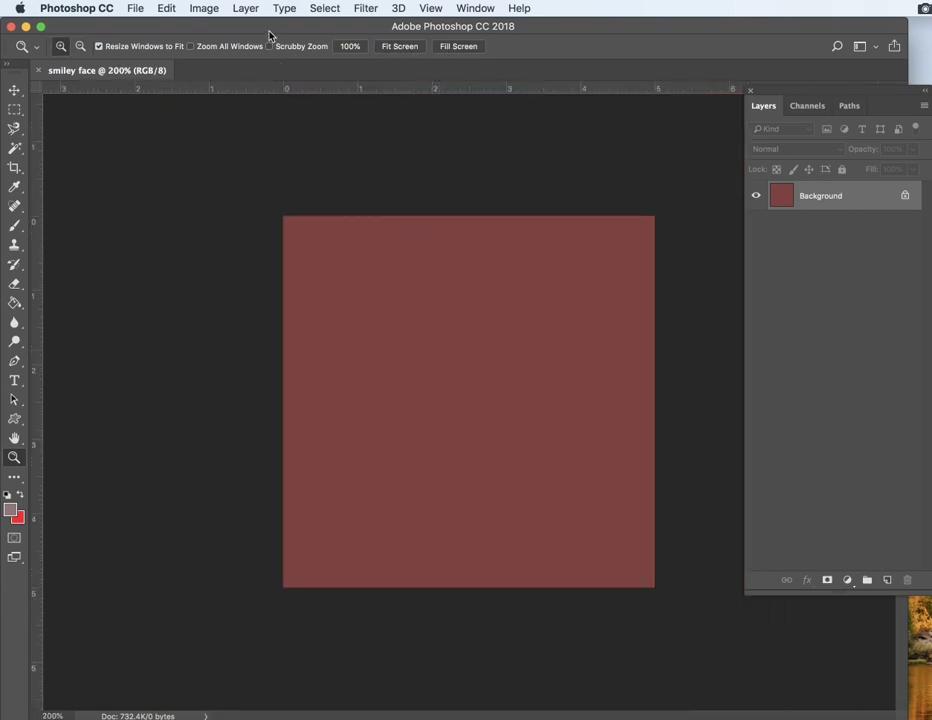
click(478, 356)
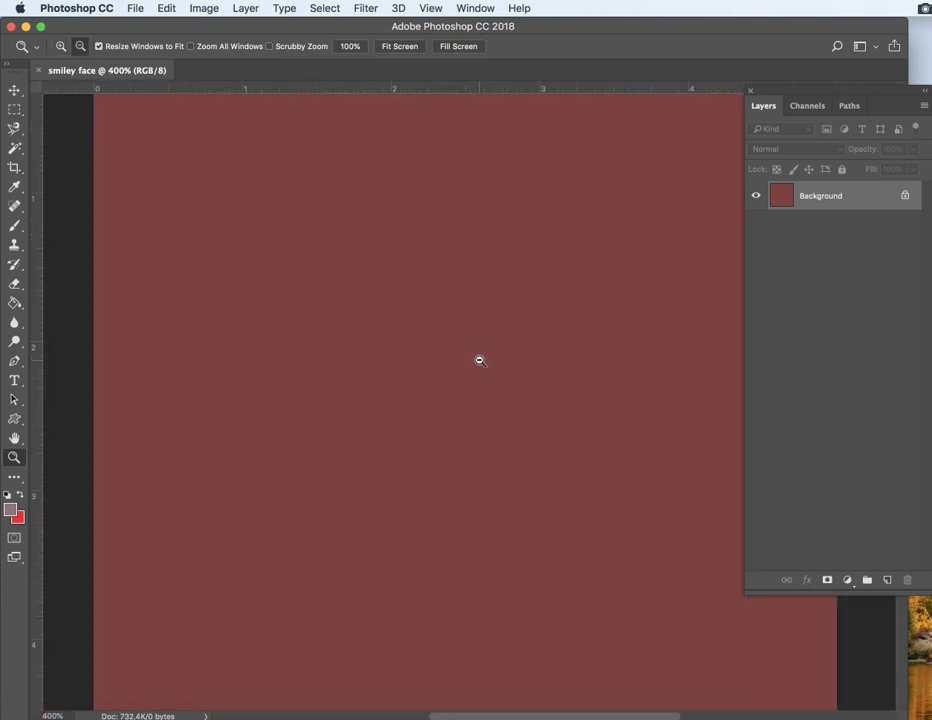
alt+click(480, 358)
click(479, 359)
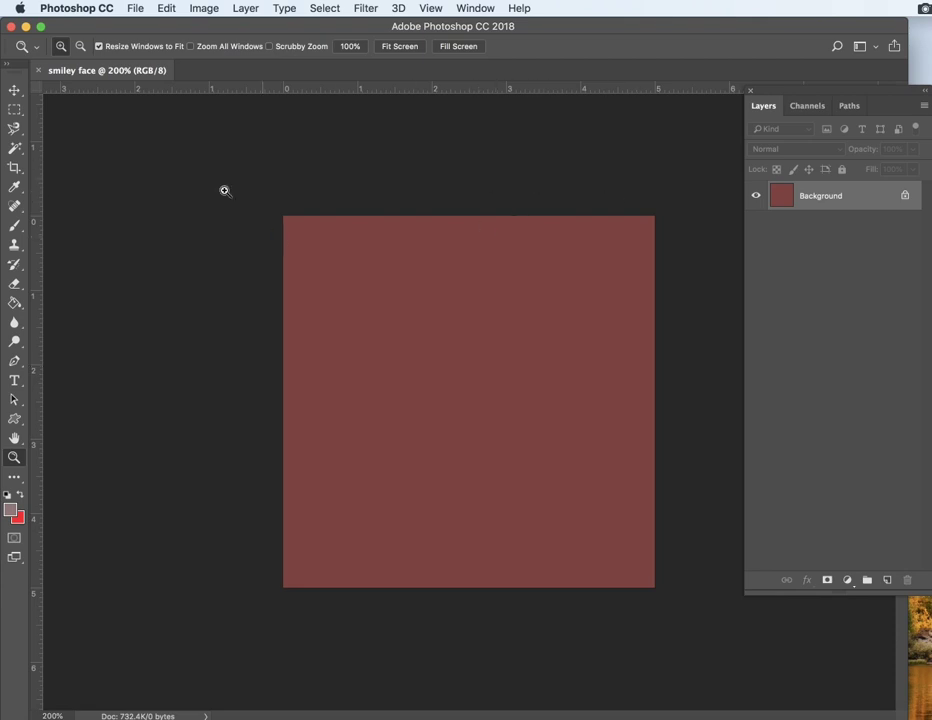
Step: Add a new layer above Background and name it Eyes
drag(827, 93, 787, 122)
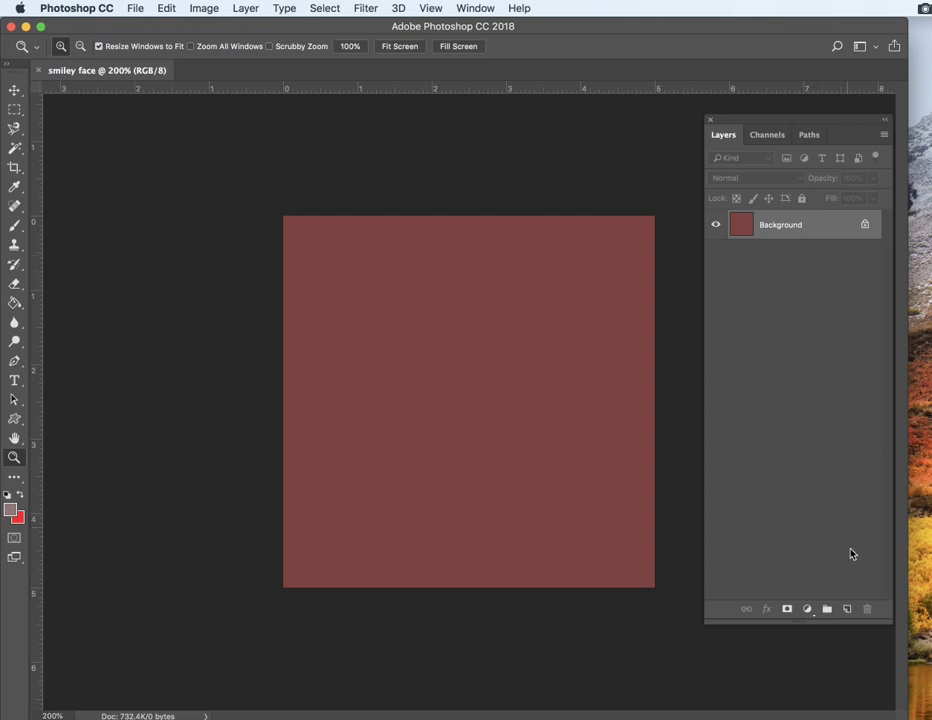
click(845, 610)
double_click(772, 225)
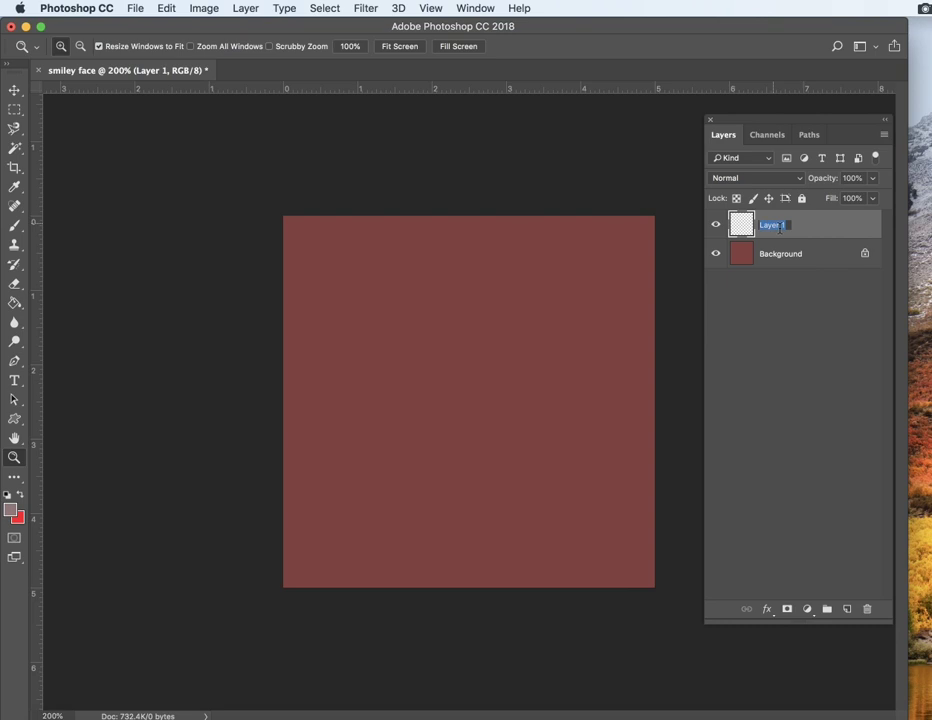
text(E)
key(Return)
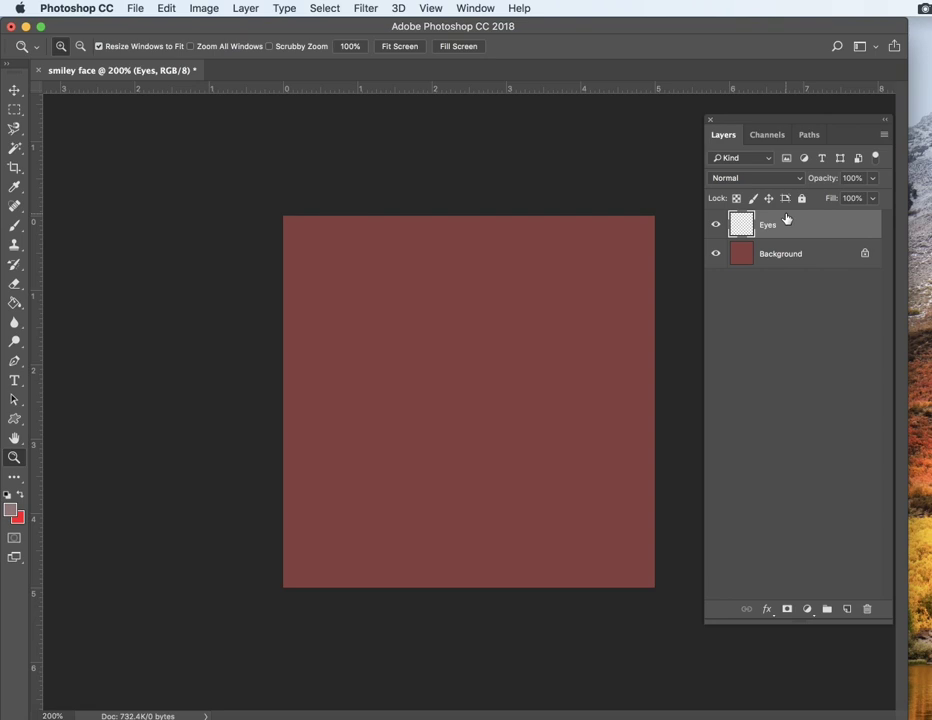
Step: Draw an elliptical selection in the upper-left of the canvas and fill it with red using the Paint Bucket
click(13, 110)
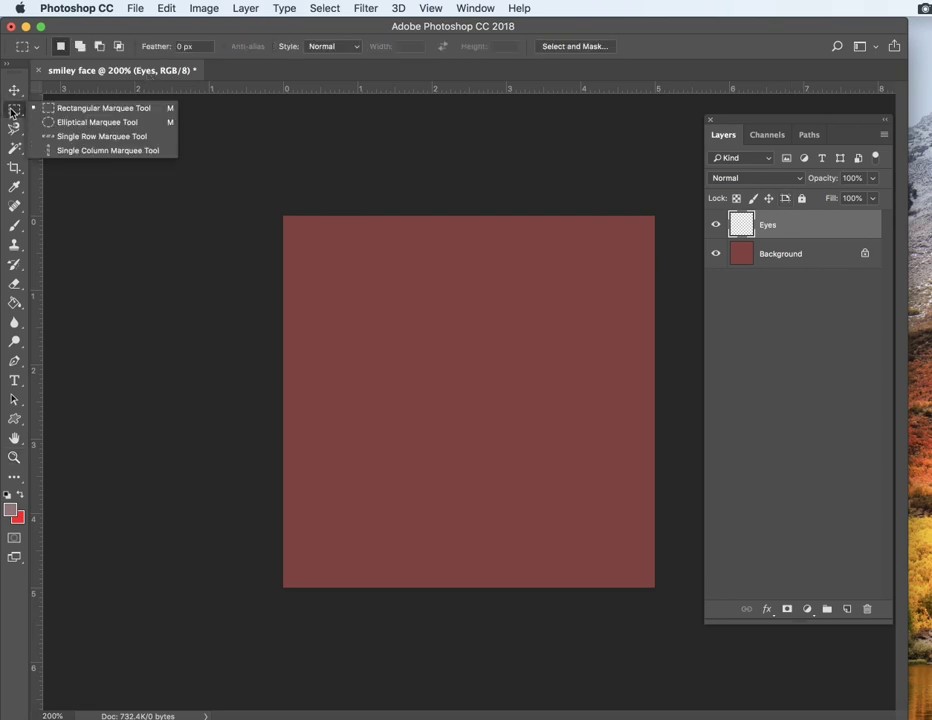
click(94, 122)
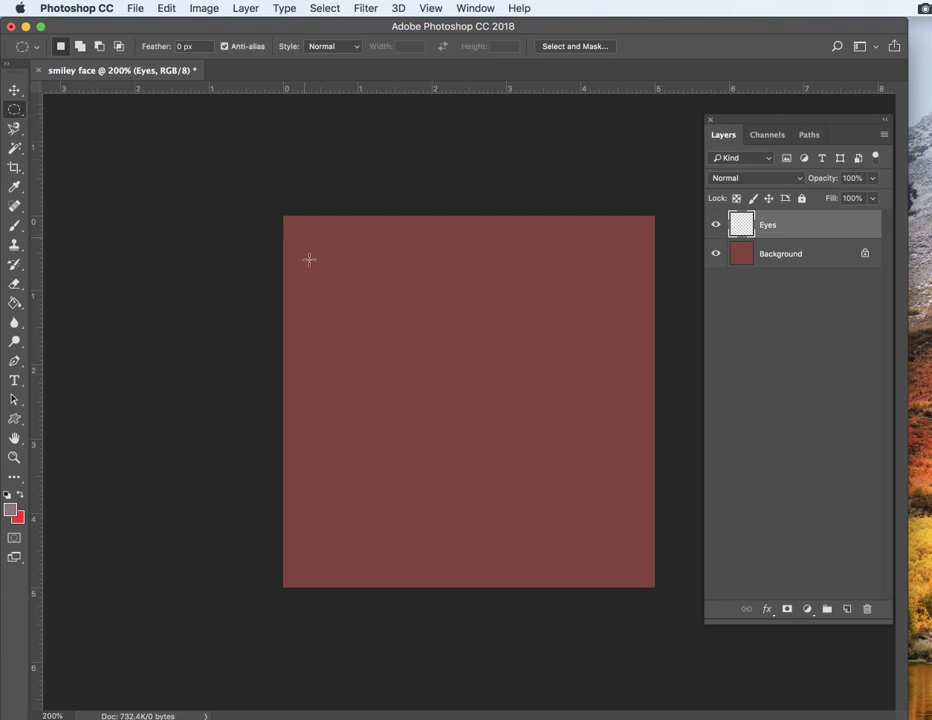
drag(324, 268, 427, 352)
click(14, 304)
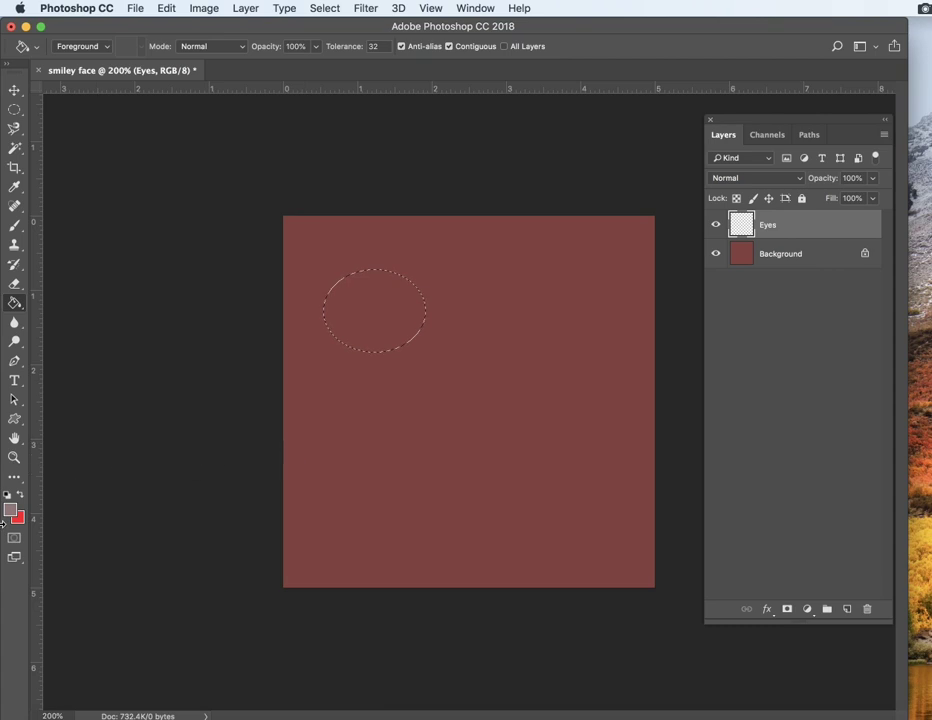
click(20, 495)
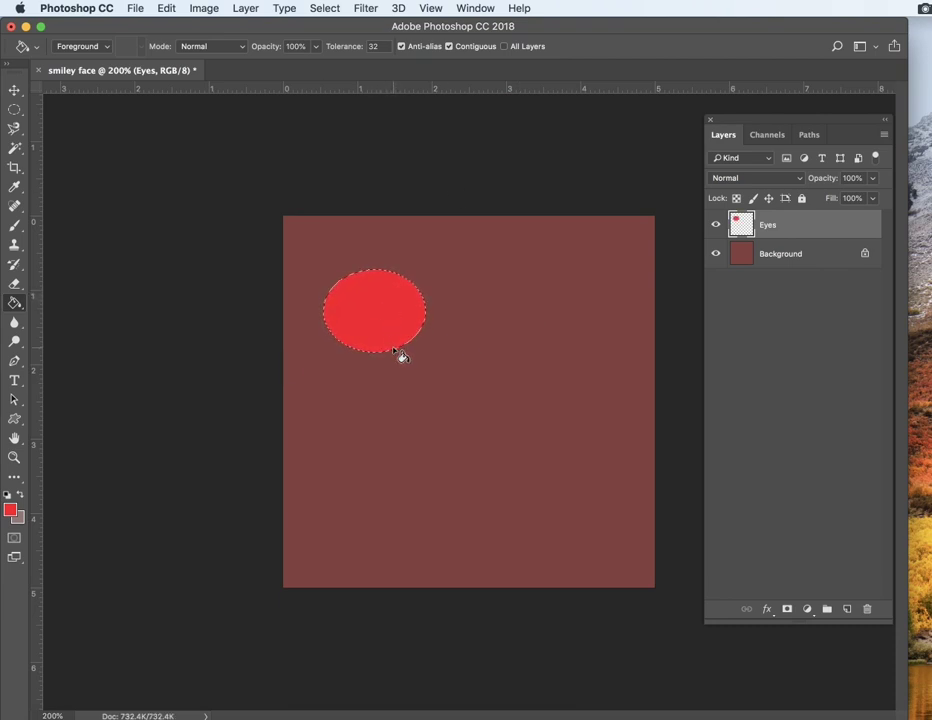
Step: Undo the red fill and deselect the ellipse
key(super+z)
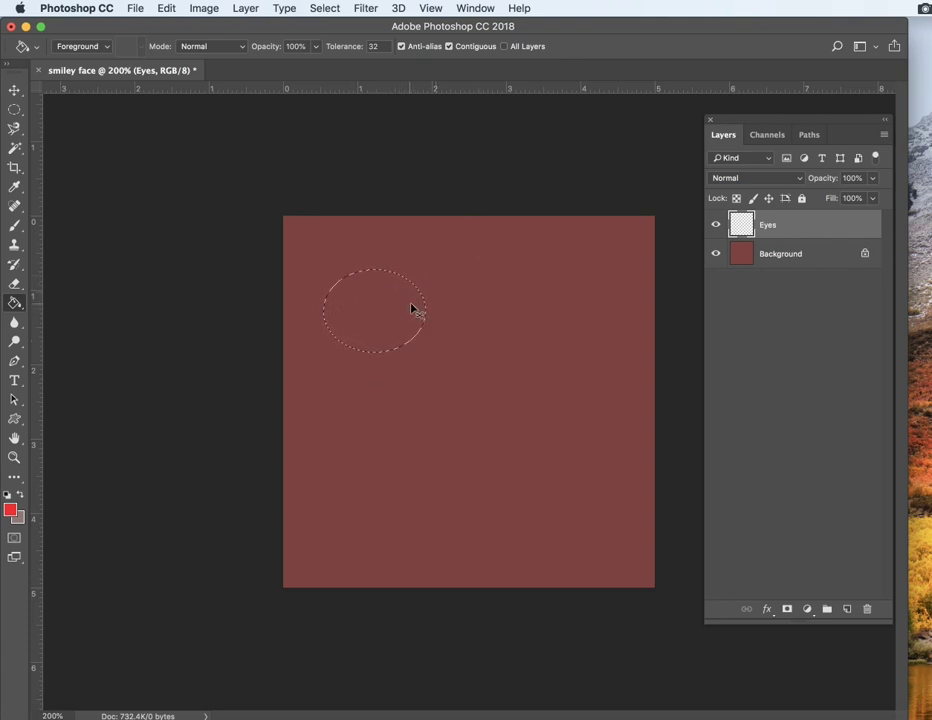
key(super+d)
click(16, 113)
drag(434, 316, 518, 417)
key(super+d)
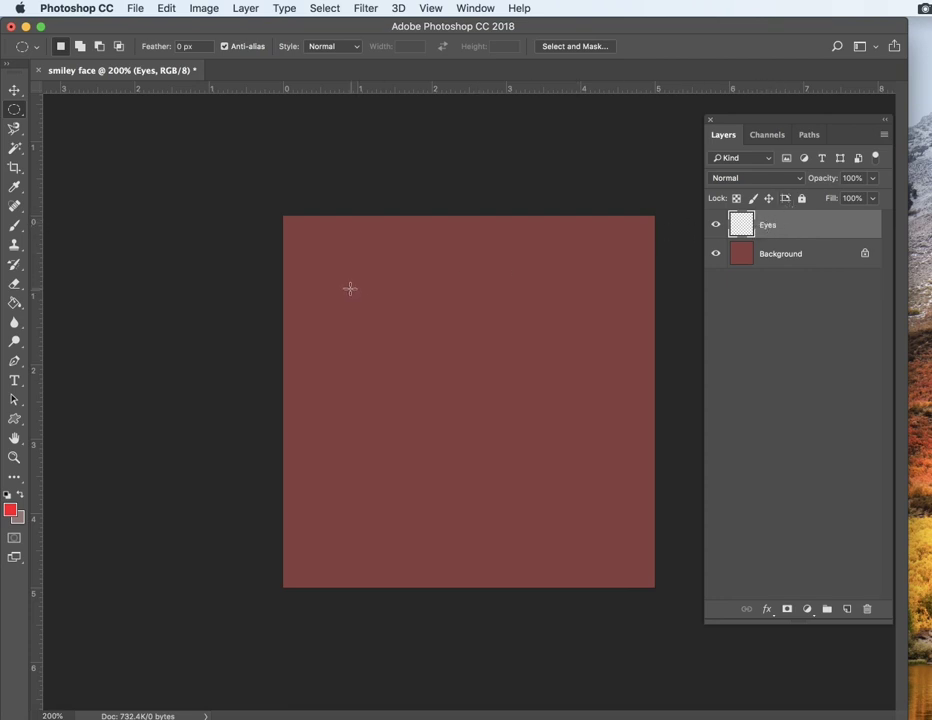
Step: Draw an elliptical selection for the left eye and set the foreground color to pale pink #f4e6e7
drag(337, 265, 433, 352)
click(10, 511)
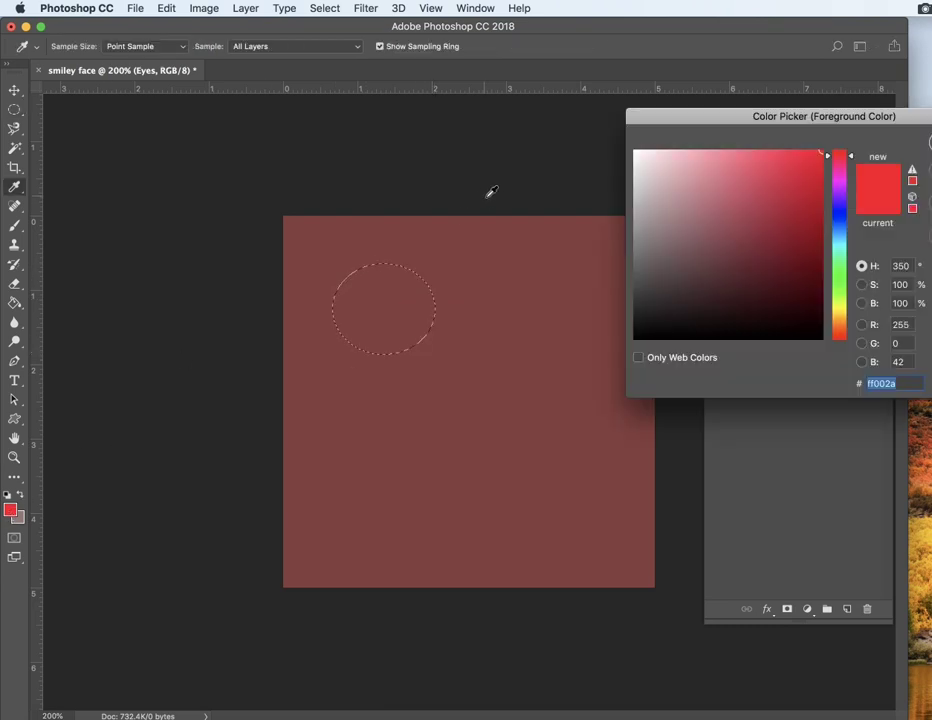
click(645, 155)
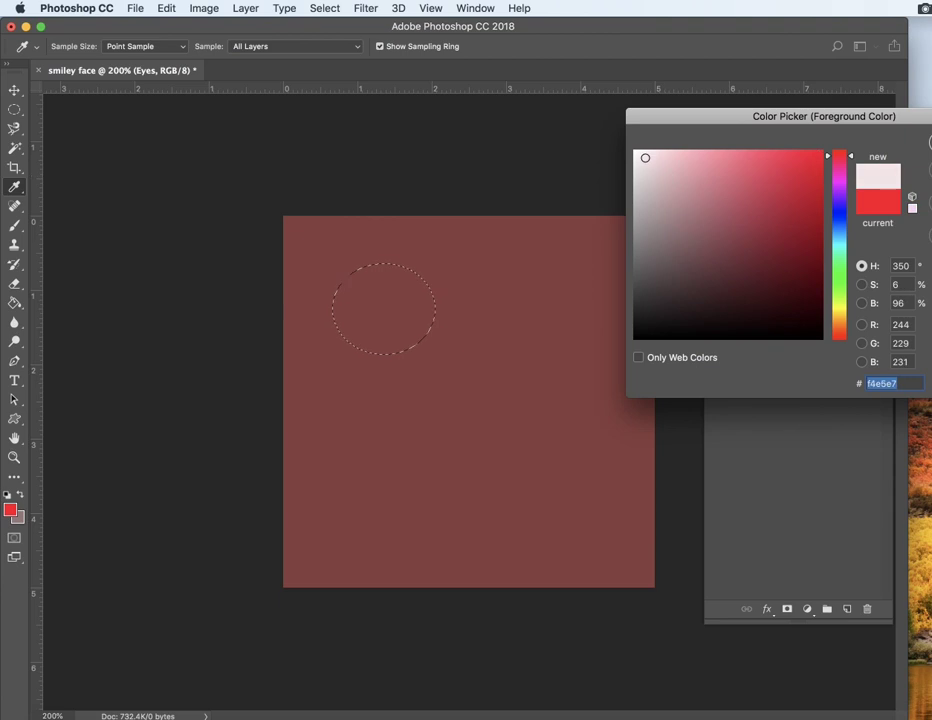
key(Return)
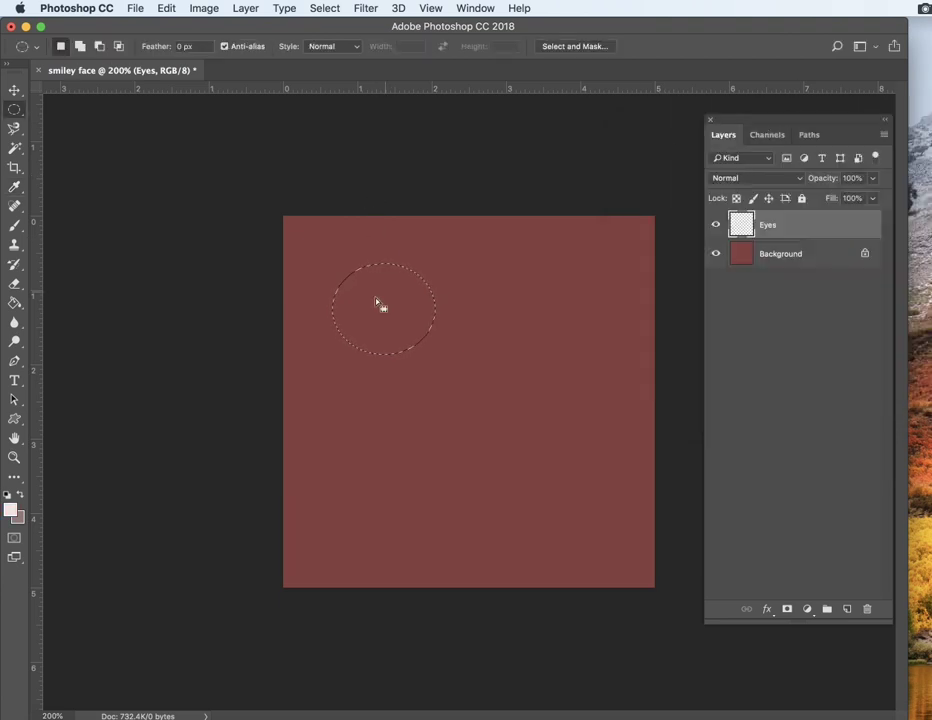
Step: Fill the left-eye ellipse with pale pink using the Paint Bucket and deselect it
click(15, 304)
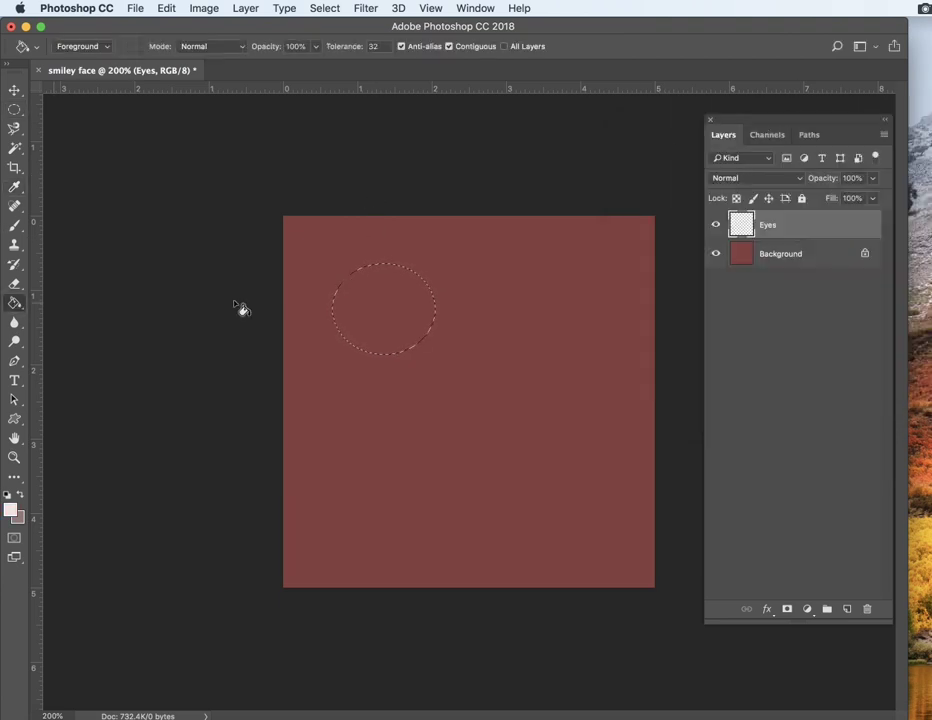
click(370, 289)
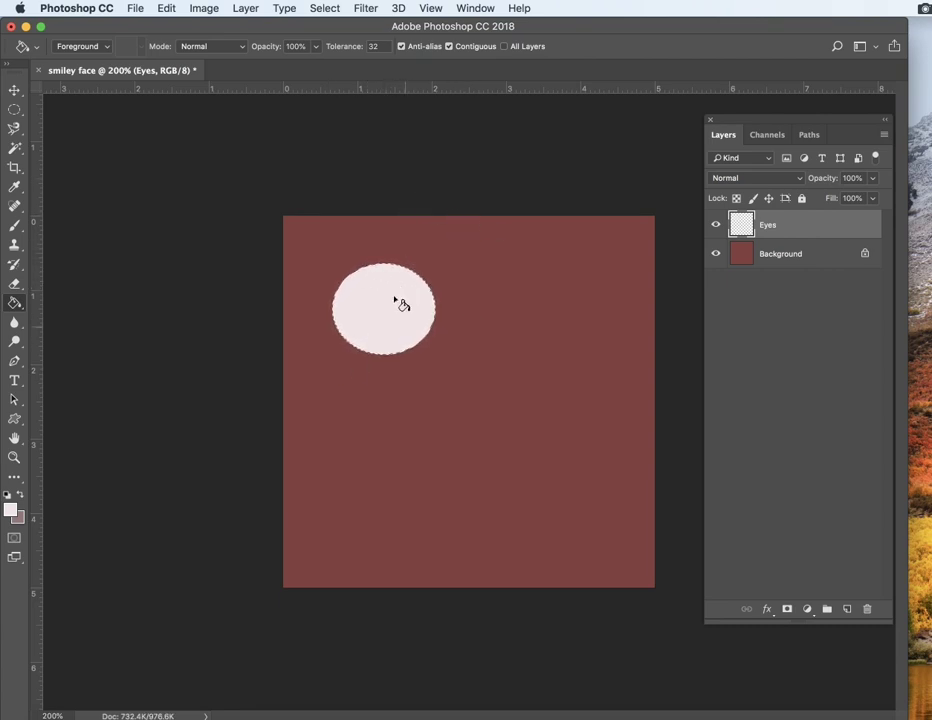
key(super+d)
Step: Draw an elliptical selection for the right eye, fill it with pale pink, and deselect it
click(14, 110)
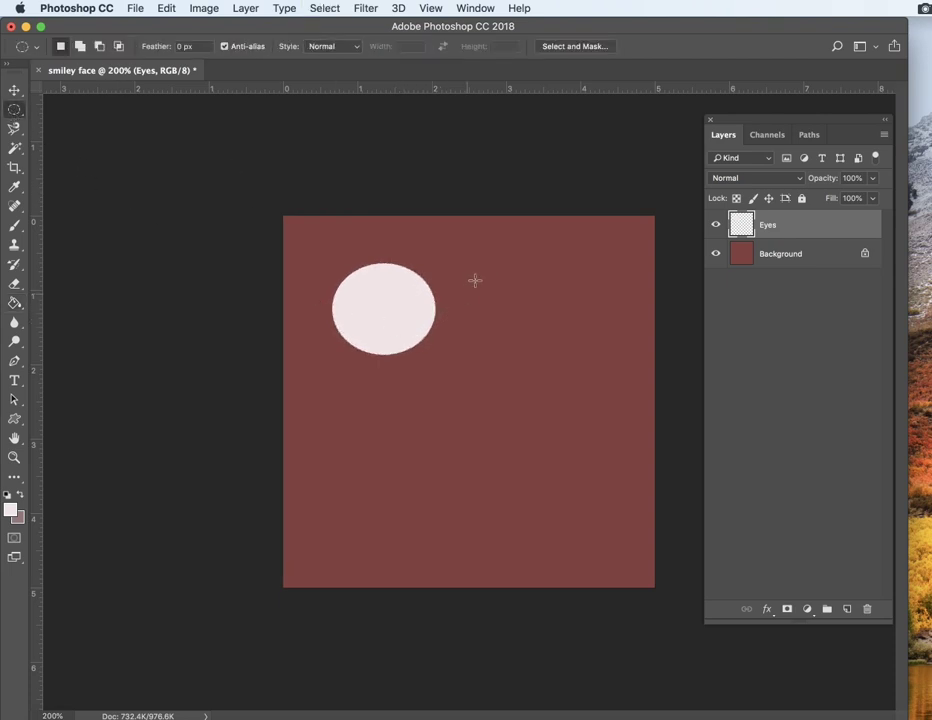
drag(503, 270, 606, 362)
click(15, 304)
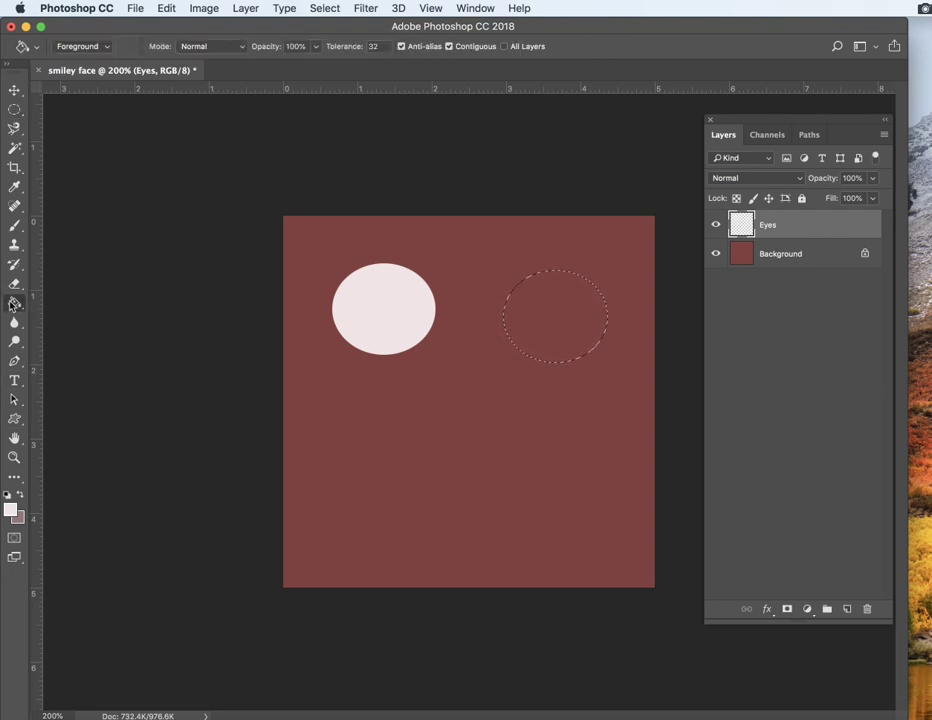
click(564, 315)
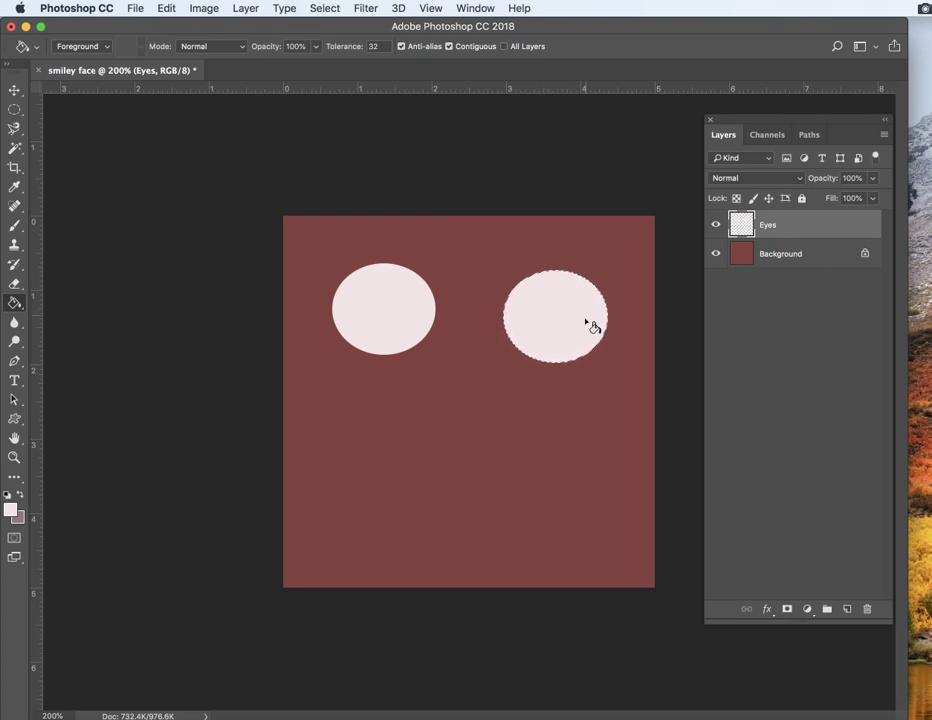
key(super+d)
Step: Draw a small ellipse in the right part of the left eye and fill it with black as the pupil
click(14, 110)
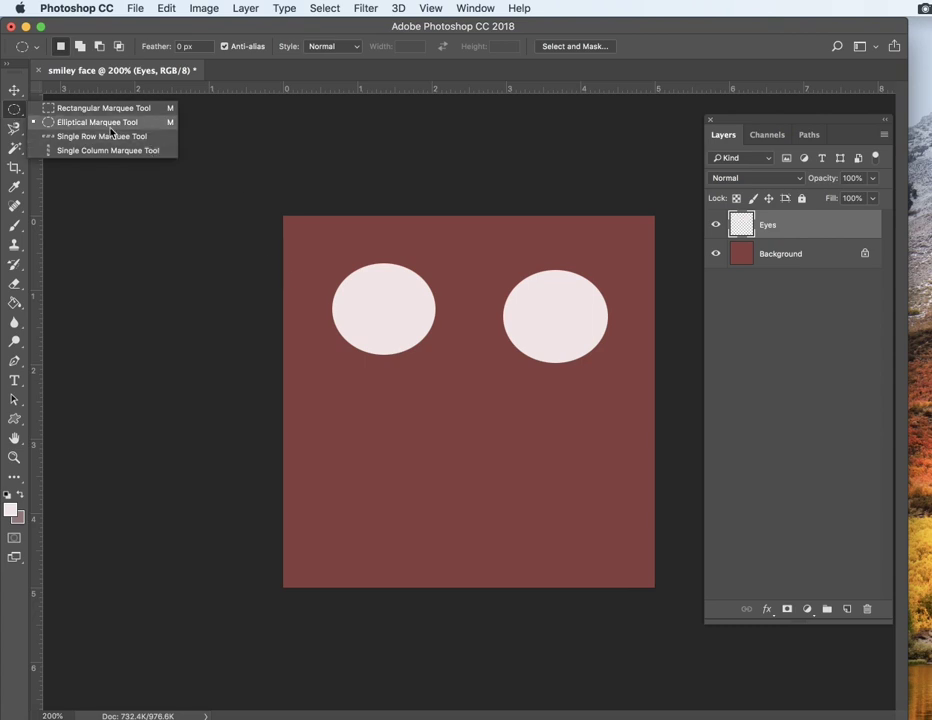
click(394, 295)
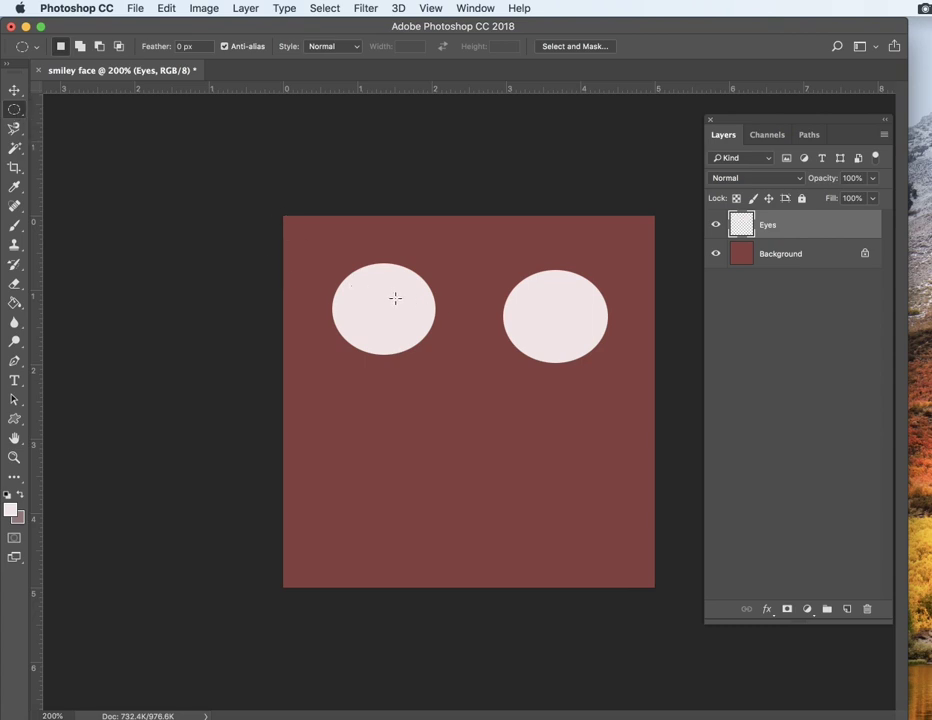
drag(397, 301, 430, 332)
click(8, 496)
click(15, 304)
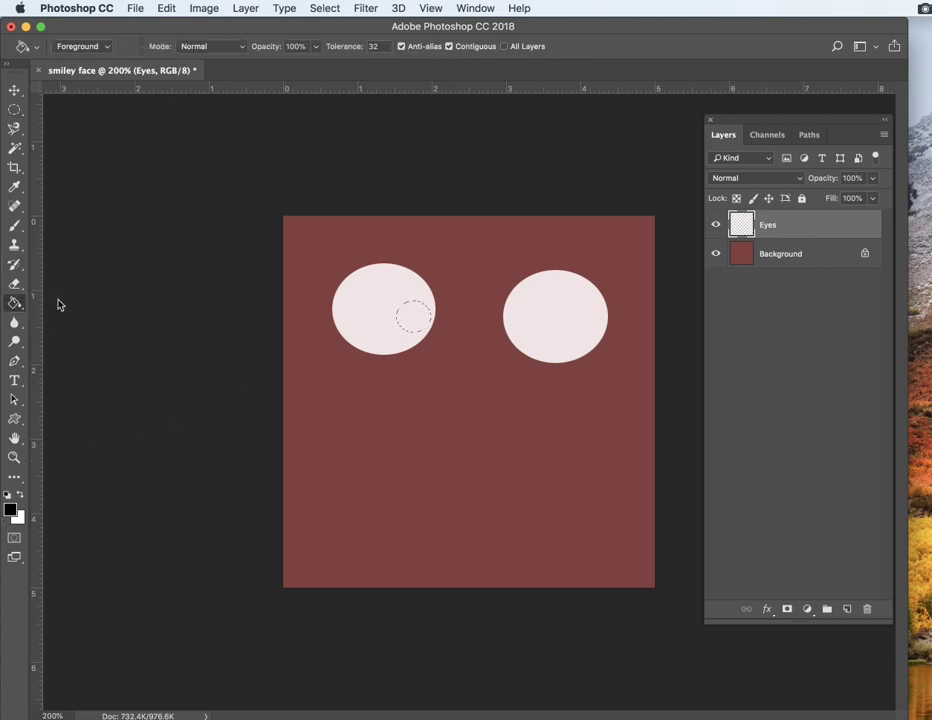
click(414, 320)
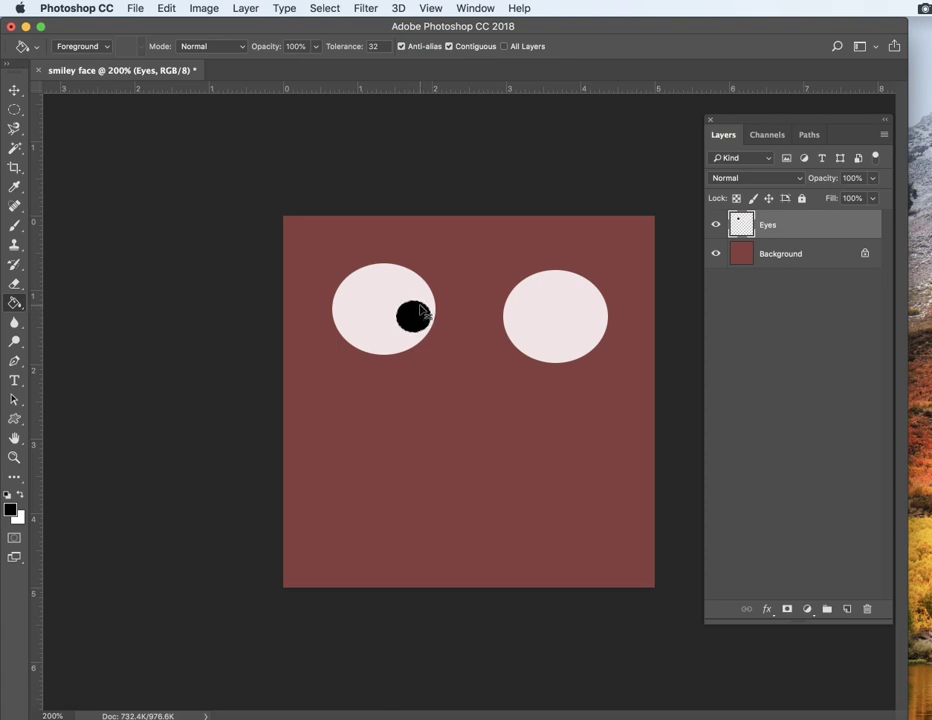
key(super+d)
Step: Draw a small ellipse in the right part of the right eye and fill it with black as the pupil
click(14, 110)
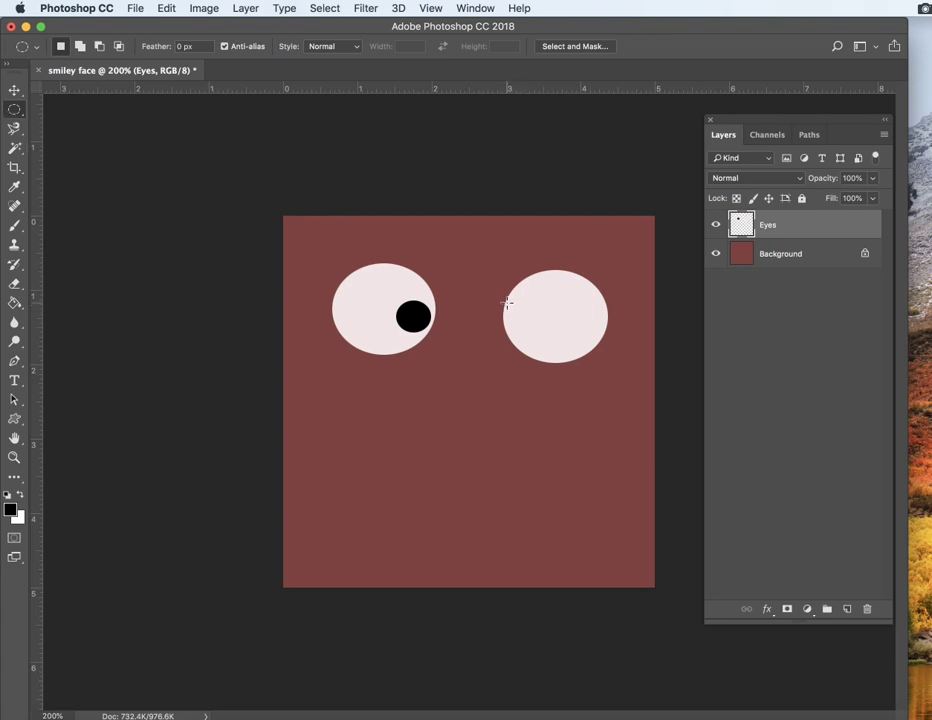
drag(509, 305, 544, 335)
key(super+d)
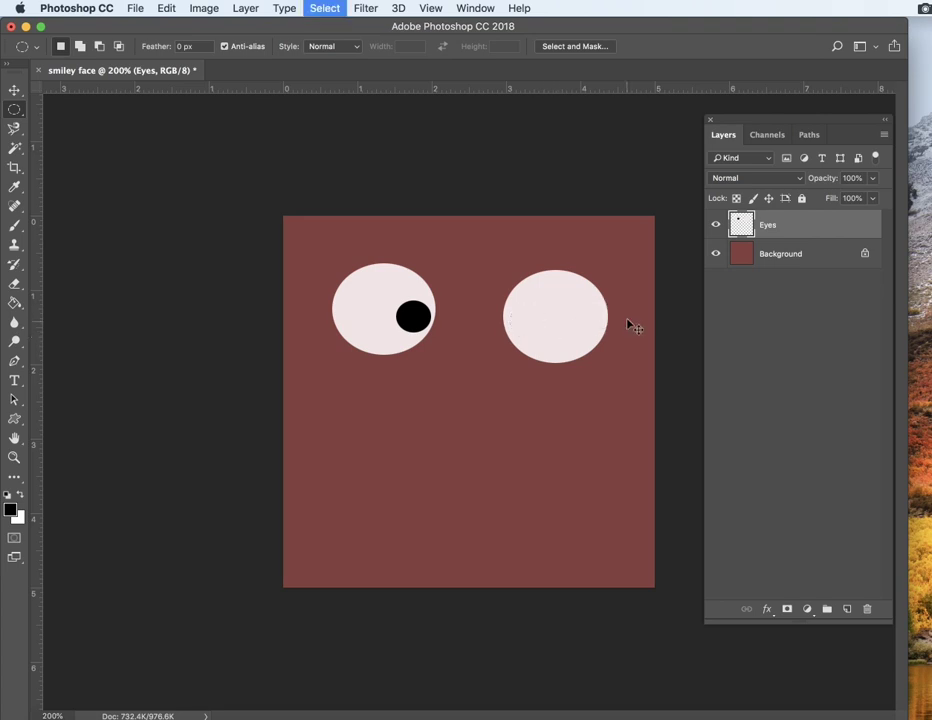
drag(580, 304, 606, 331)
key(super+d)
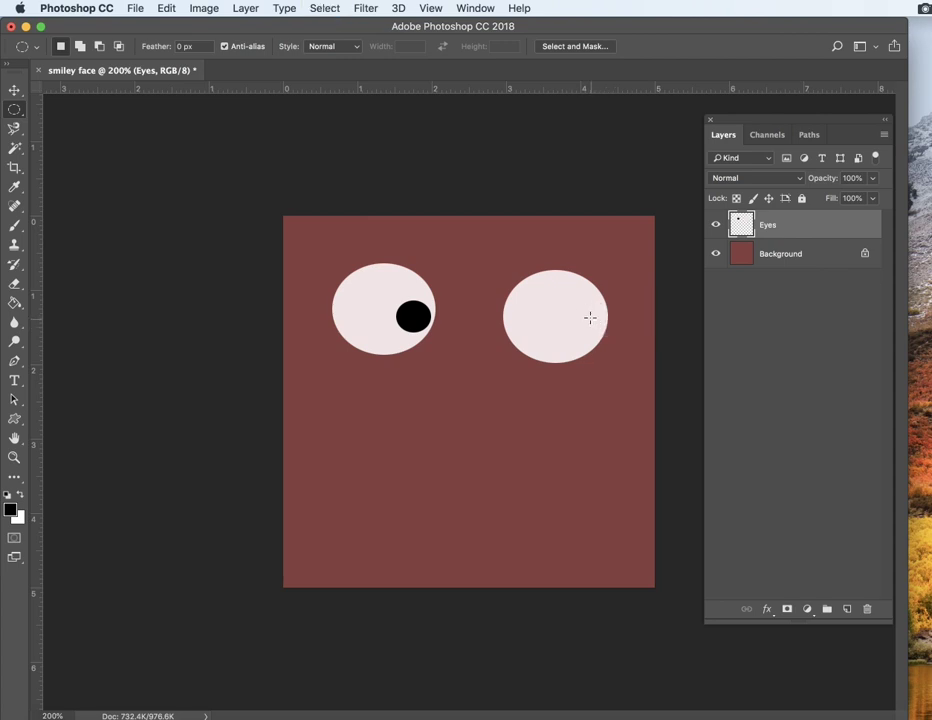
drag(569, 304, 601, 333)
click(17, 303)
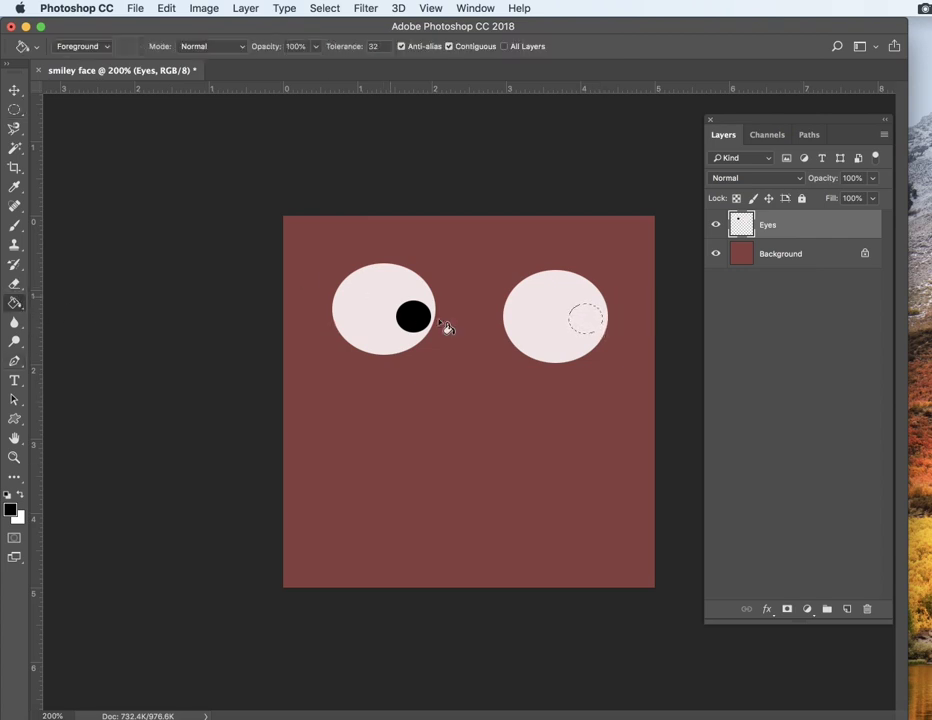
click(578, 326)
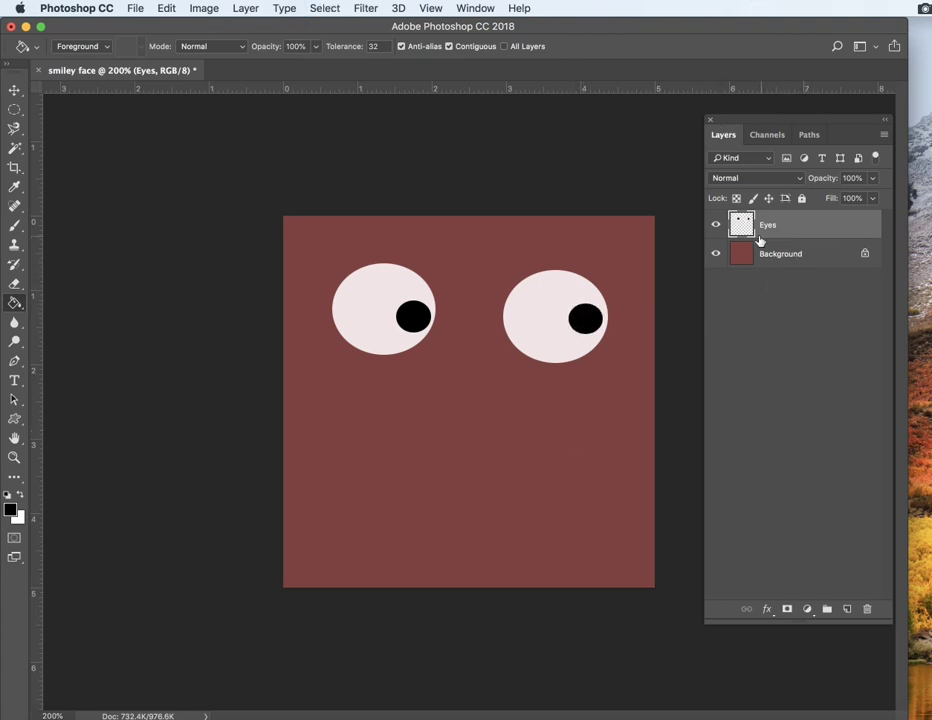
click(715, 224)
click(715, 224)
click(715, 224)
click(715, 224)
click(715, 224)
click(715, 224)
double_click(35, 114)
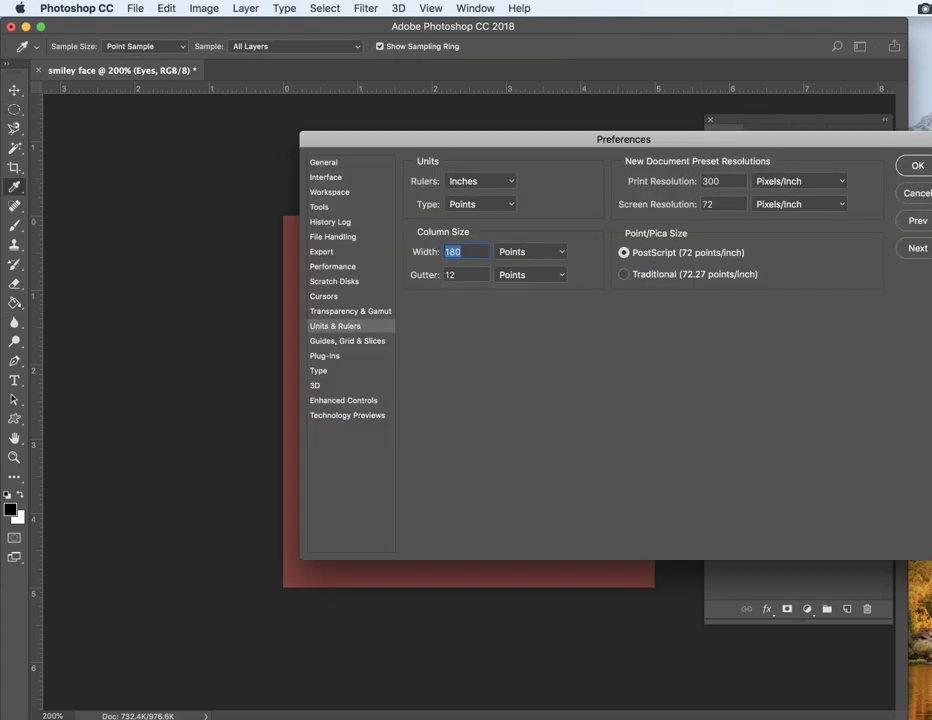
click(903, 193)
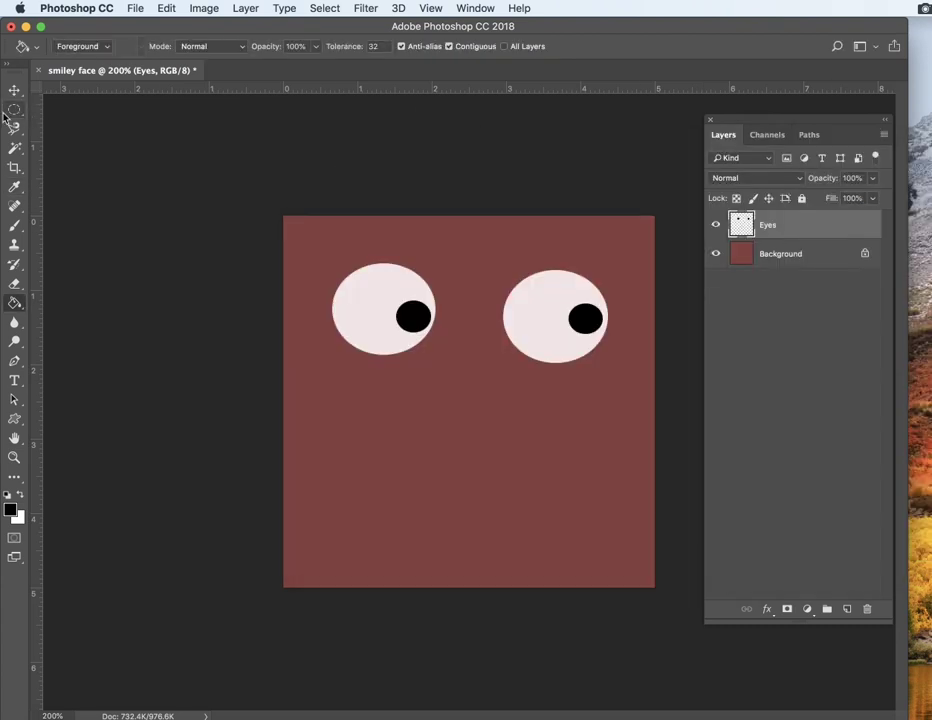
Step: Add a new layer above Eyes and name it nose
click(15, 112)
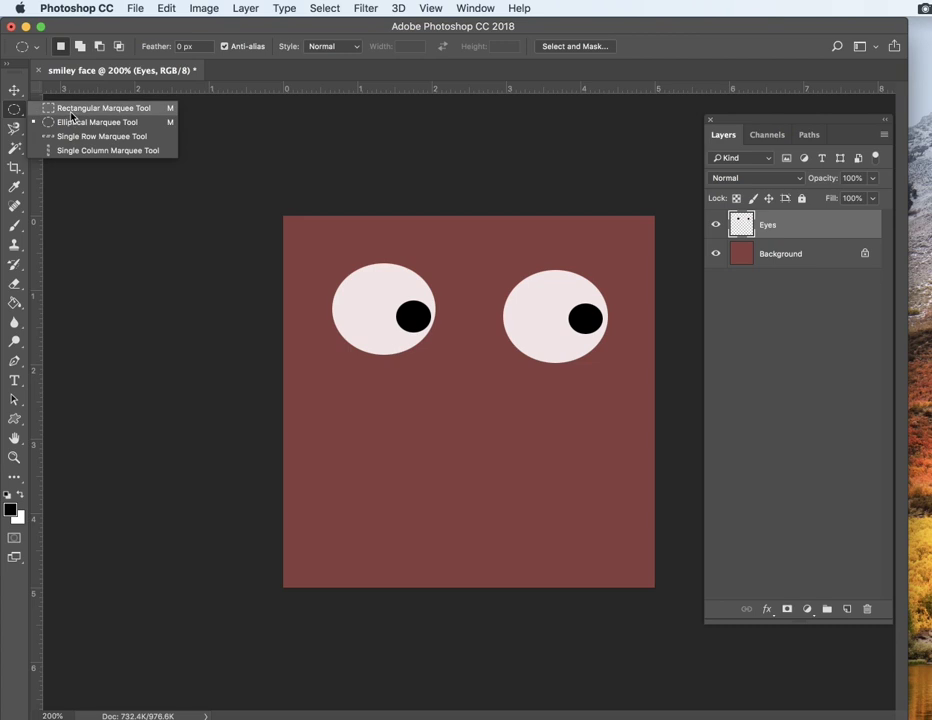
click(72, 109)
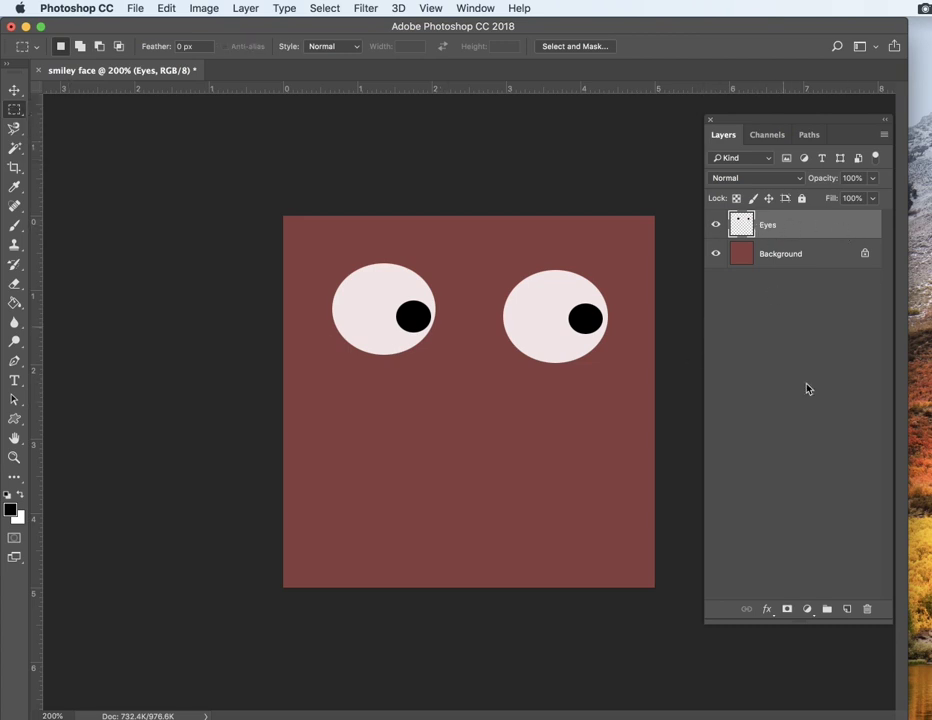
click(848, 610)
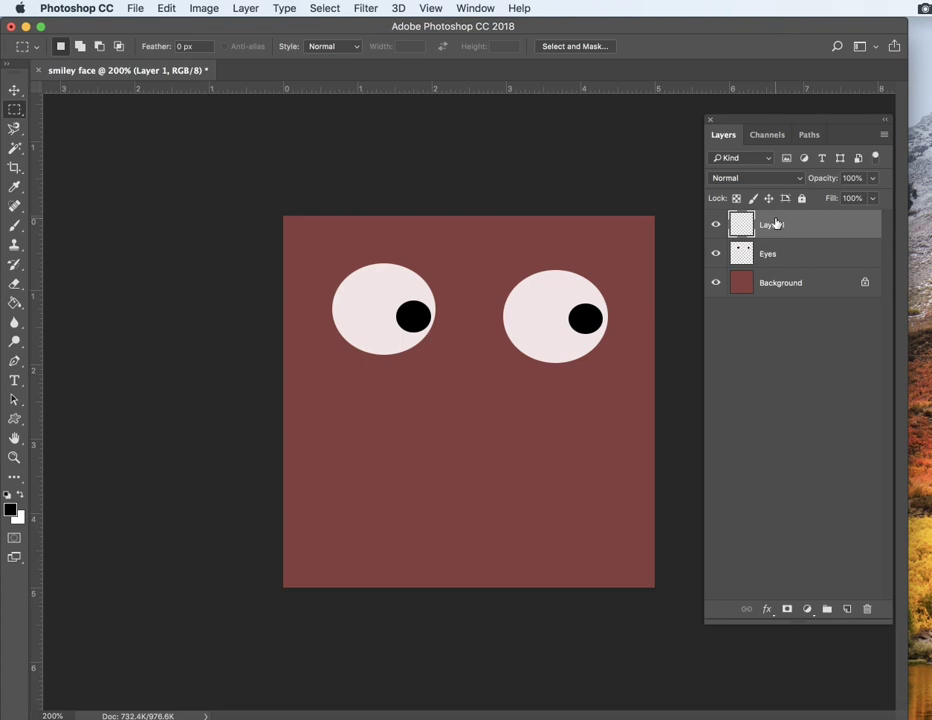
double_click(776, 225)
text(nose)
click(789, 390)
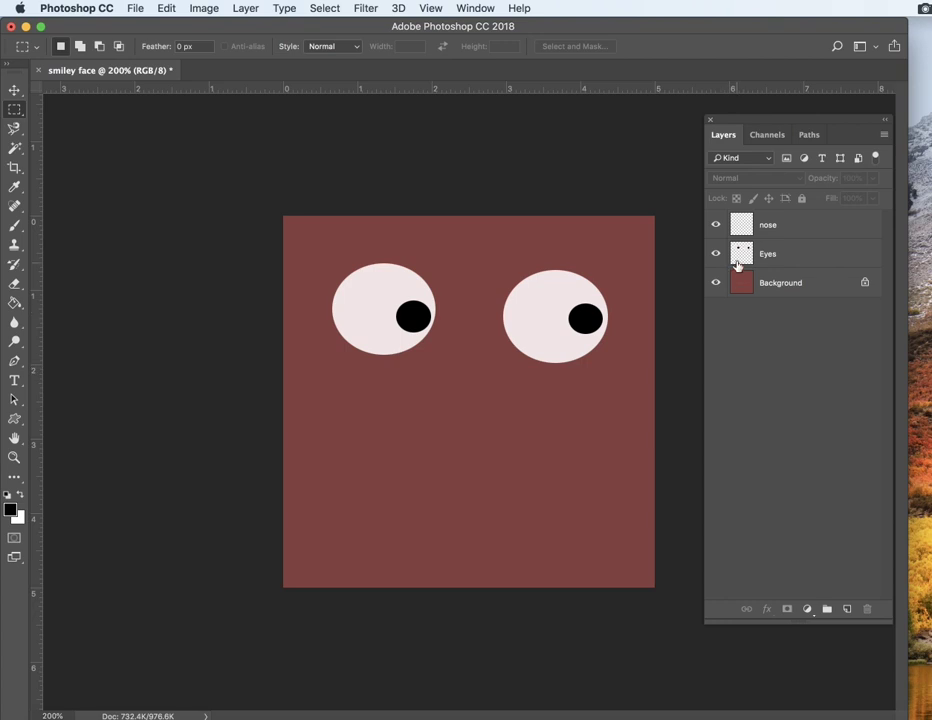
Step: Draw a tall rectangular selection below and between the eyes on the nose layer and set the foreground color to bright red
click(767, 226)
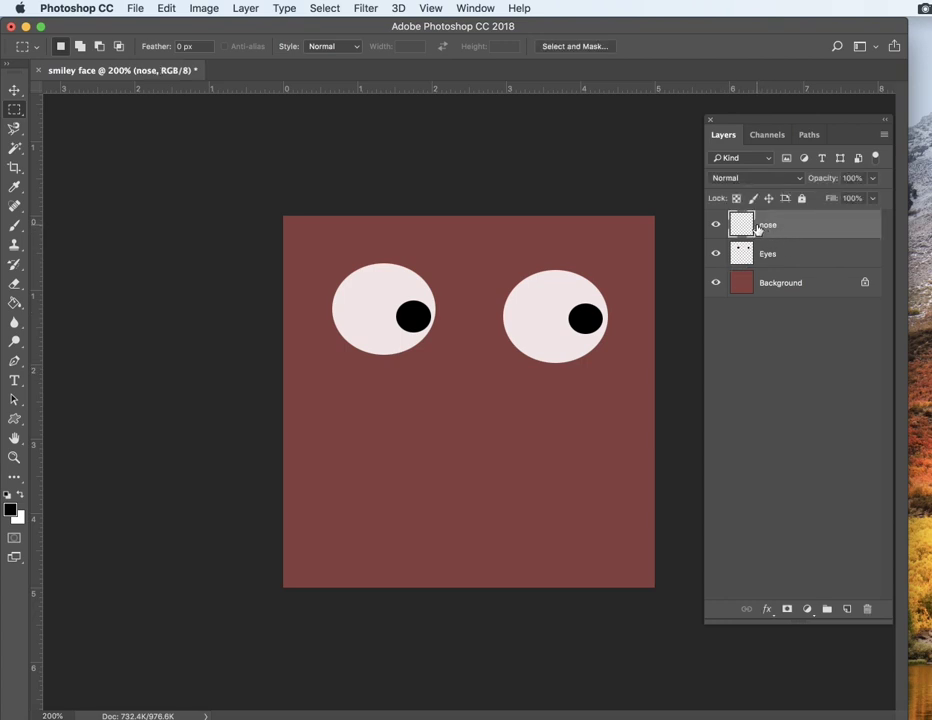
click(15, 109)
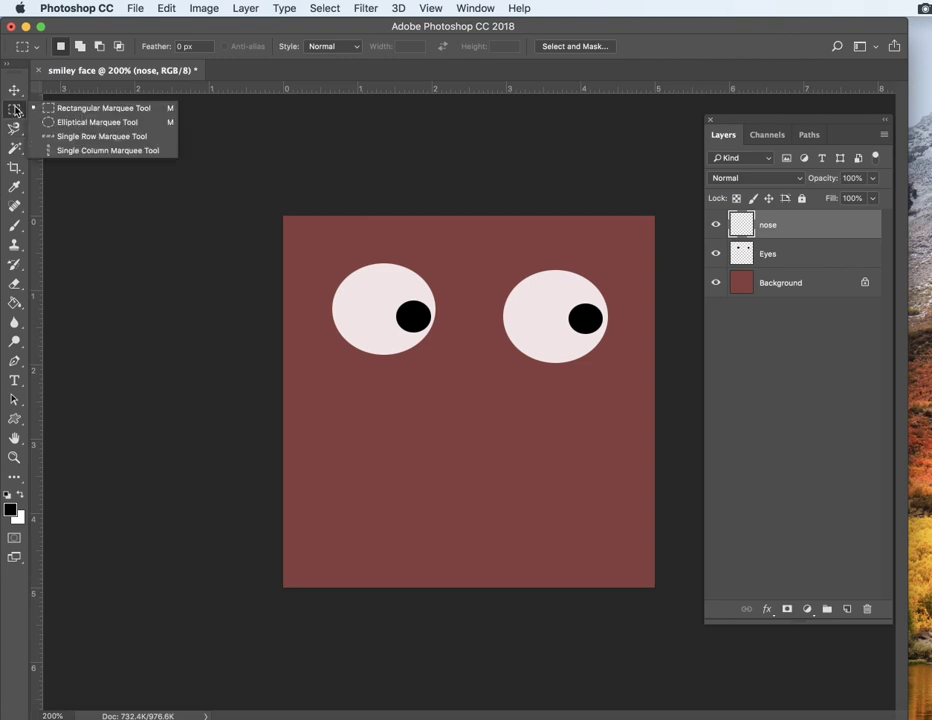
click(97, 109)
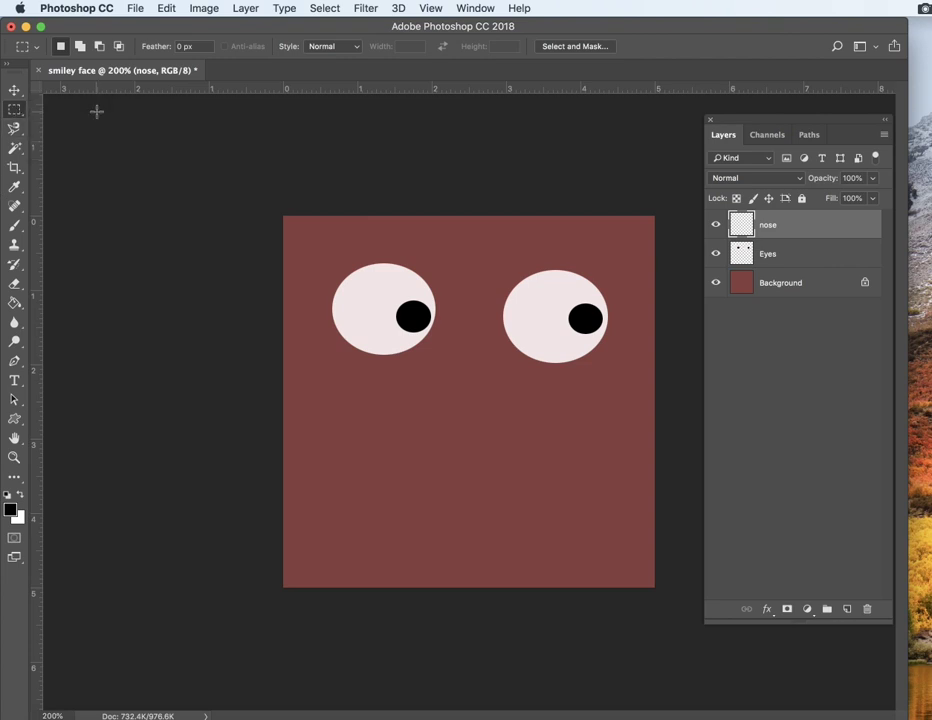
drag(449, 364, 486, 443)
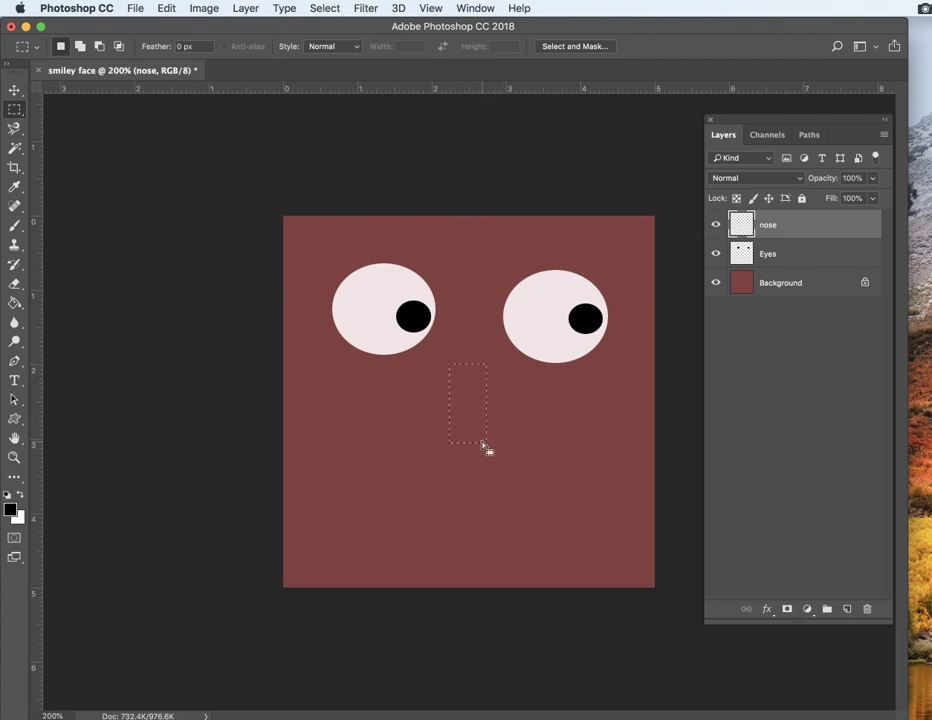
click(10, 511)
drag(832, 184, 856, 162)
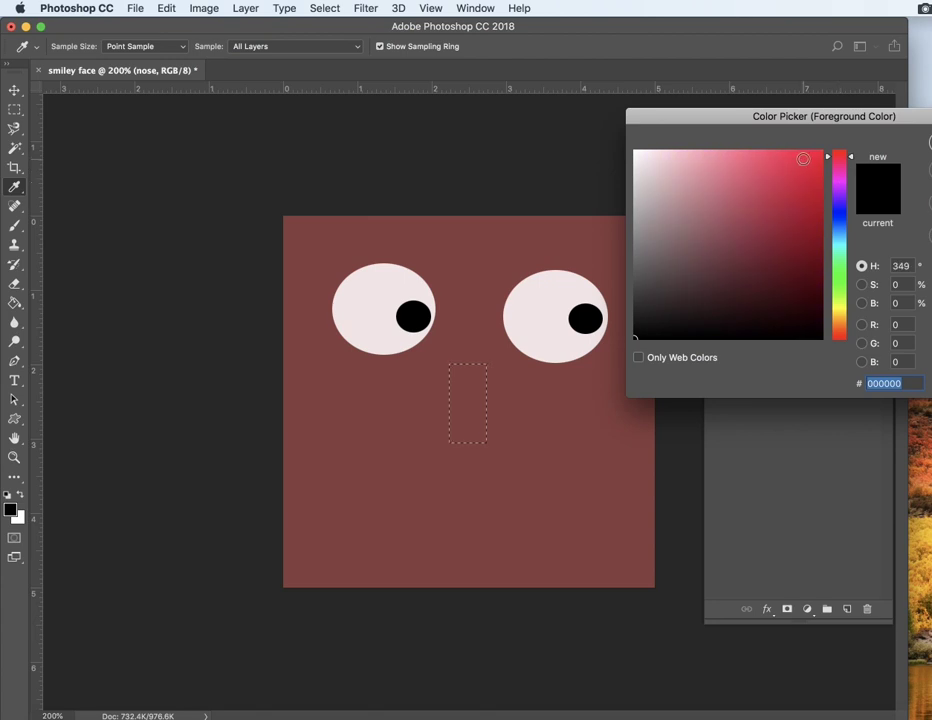
click(802, 158)
key(Return)
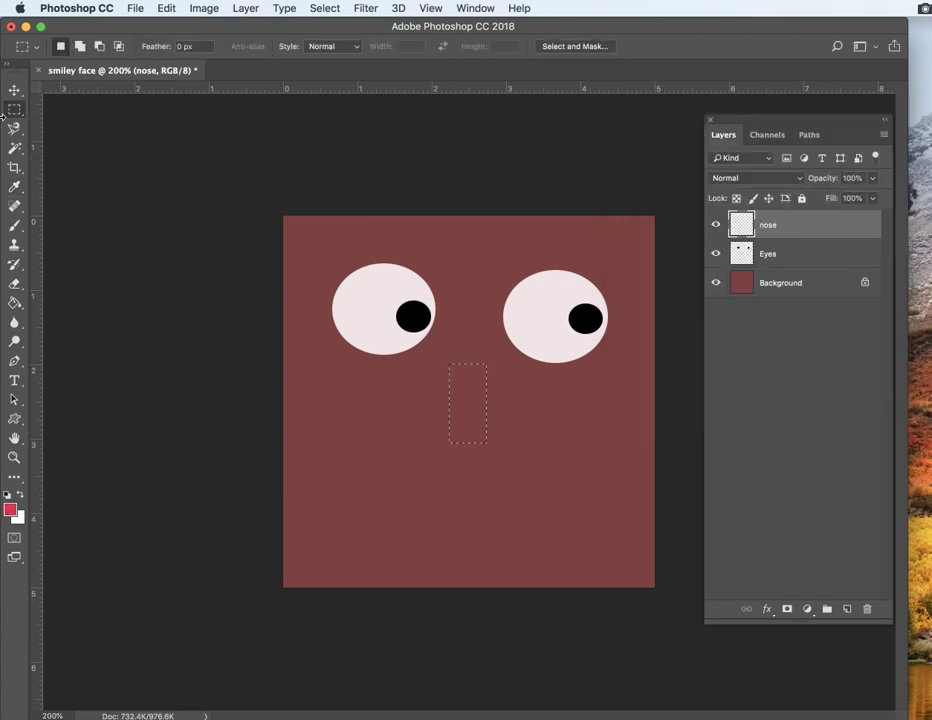
Step: Fill the nose rectangle with red using the Paint Bucket and deselect it
click(14, 306)
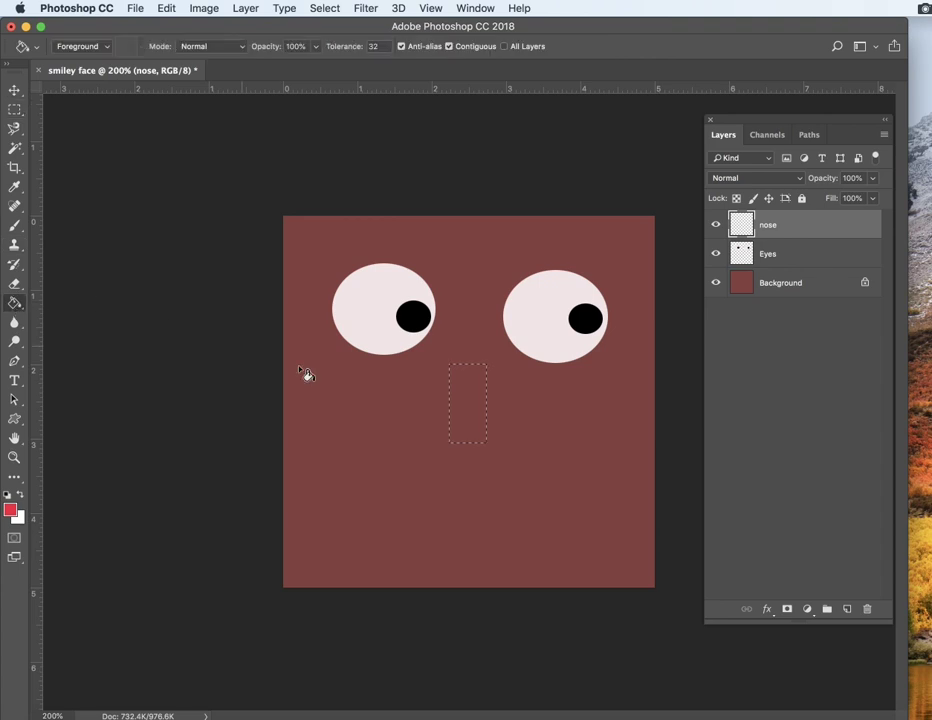
click(14, 305)
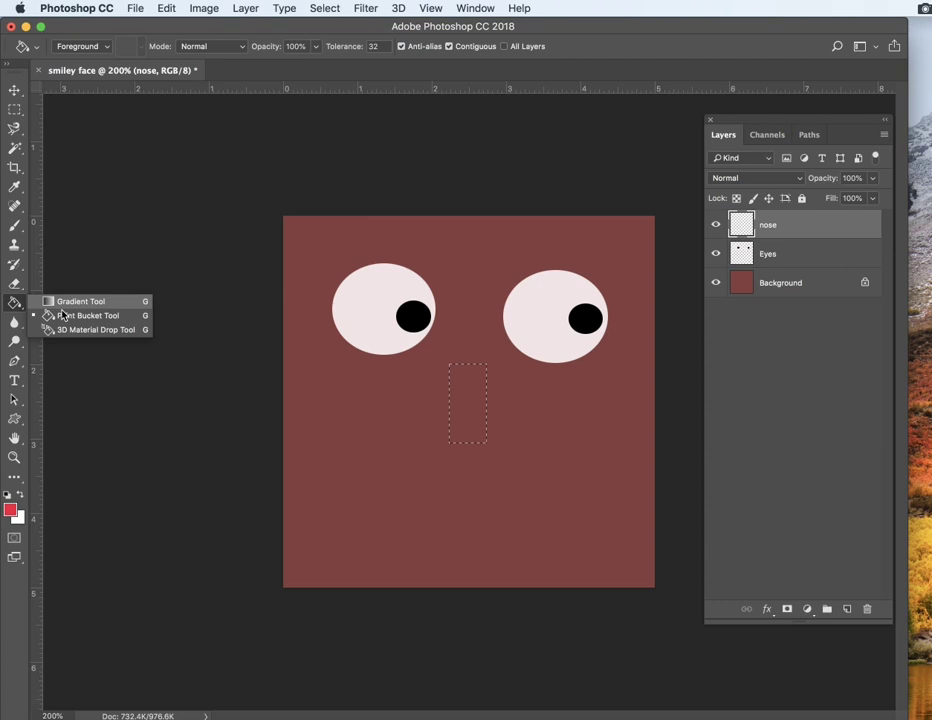
click(60, 315)
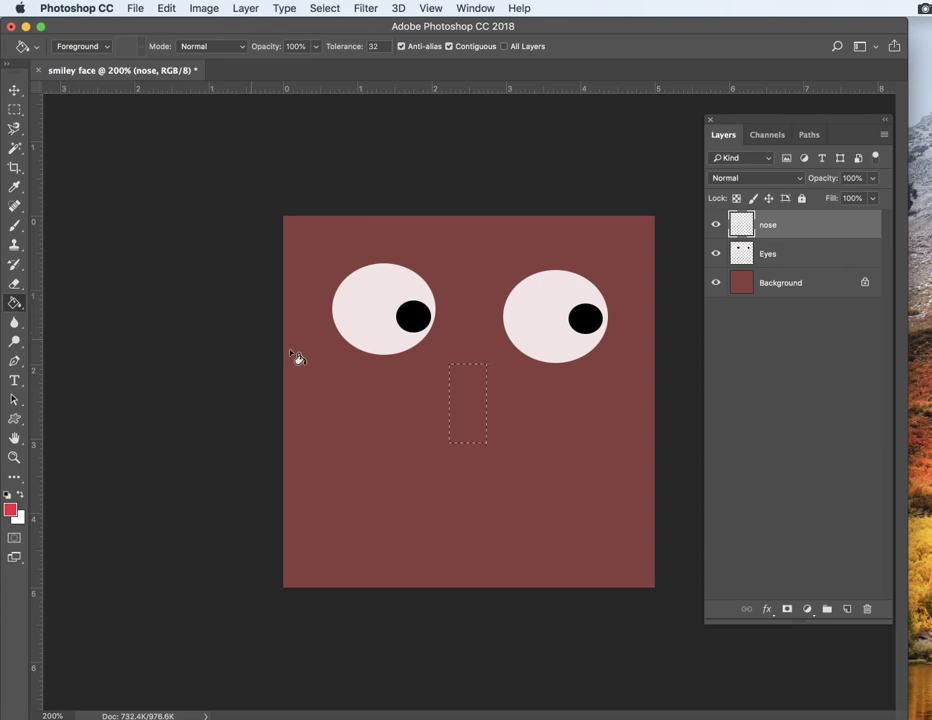
click(475, 404)
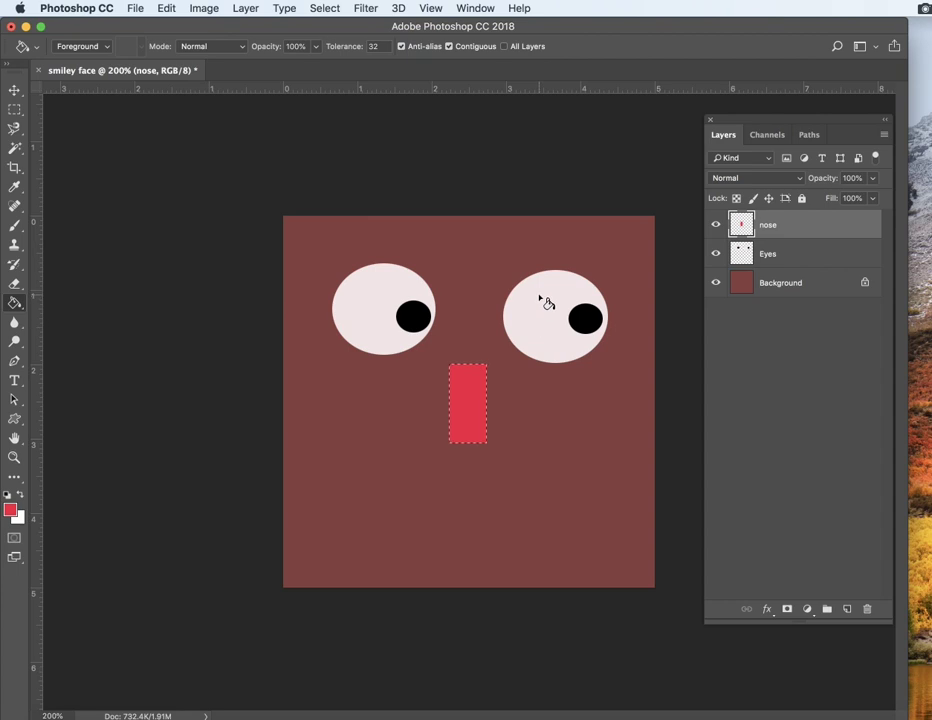
key(super+d)
Step: Create a new layer named Mouth above the nose layer
click(238, 8)
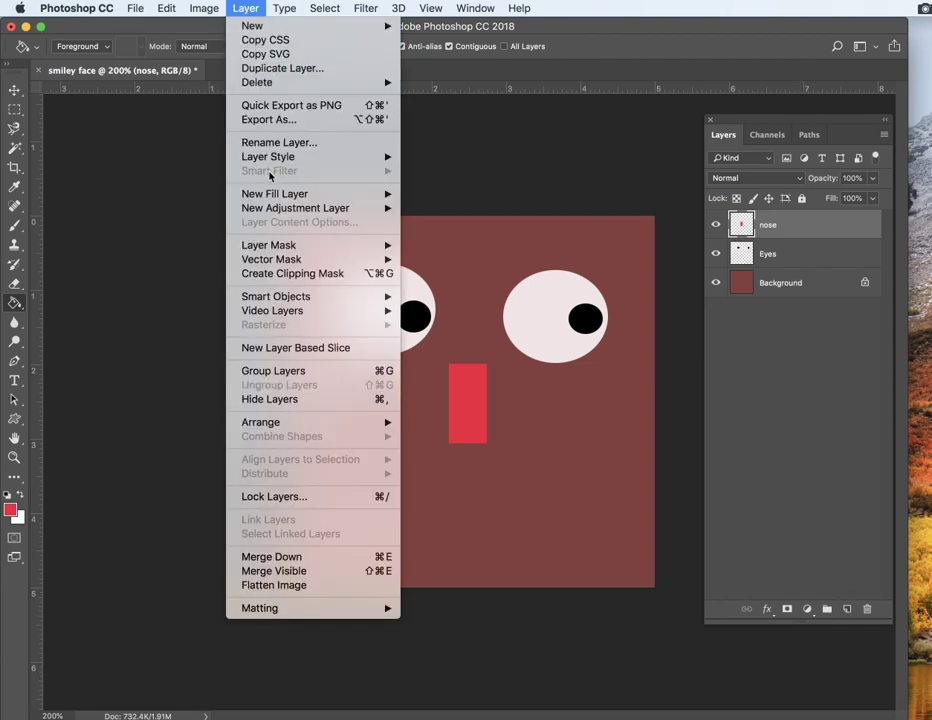
mouse_move(370, 26)
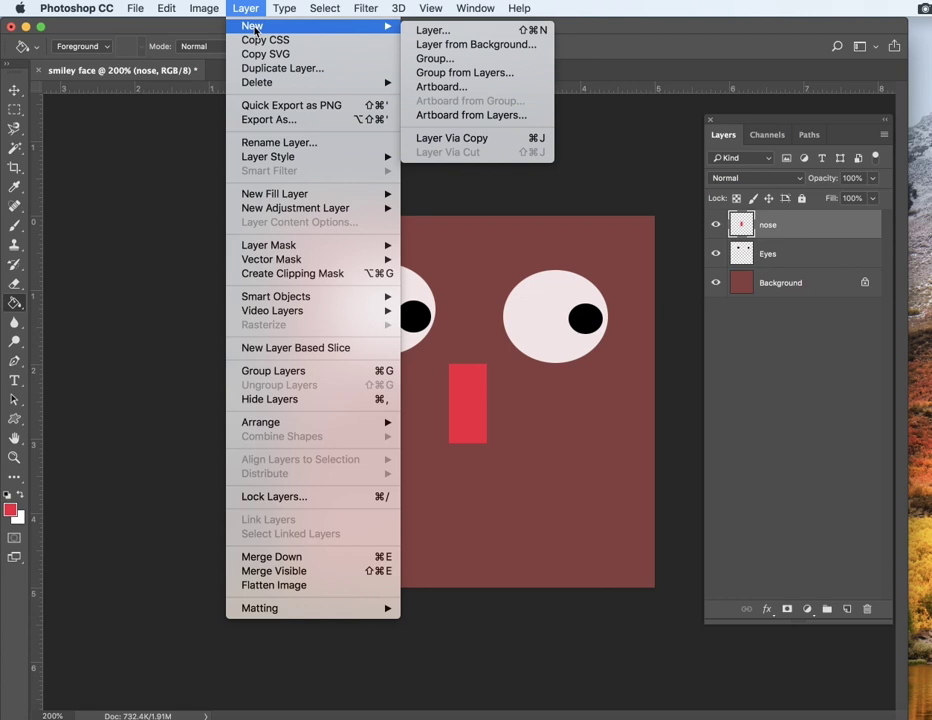
click(483, 31)
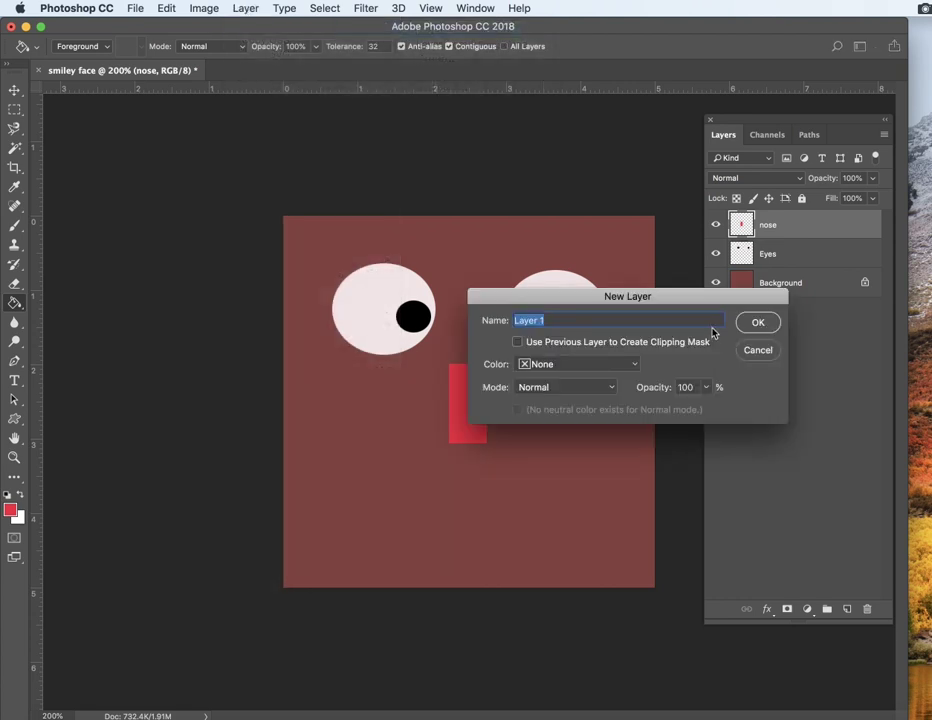
text(M)
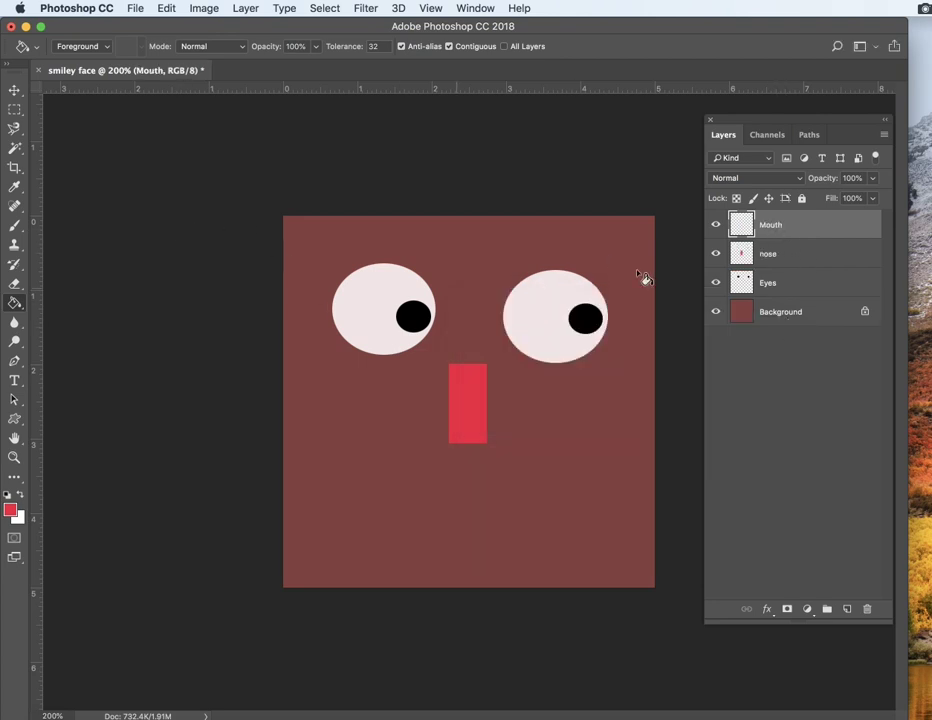
Step: Draw a curved smile-shaped lasso selection below the nose on the Mouth layer and set the foreground color to cyan
click(16, 129)
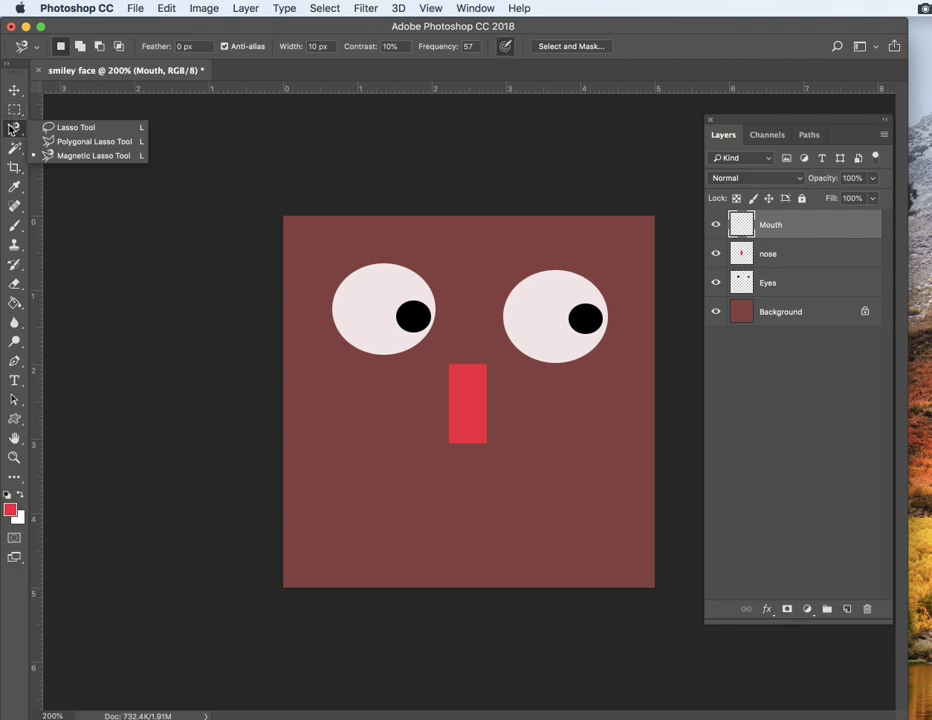
click(60, 128)
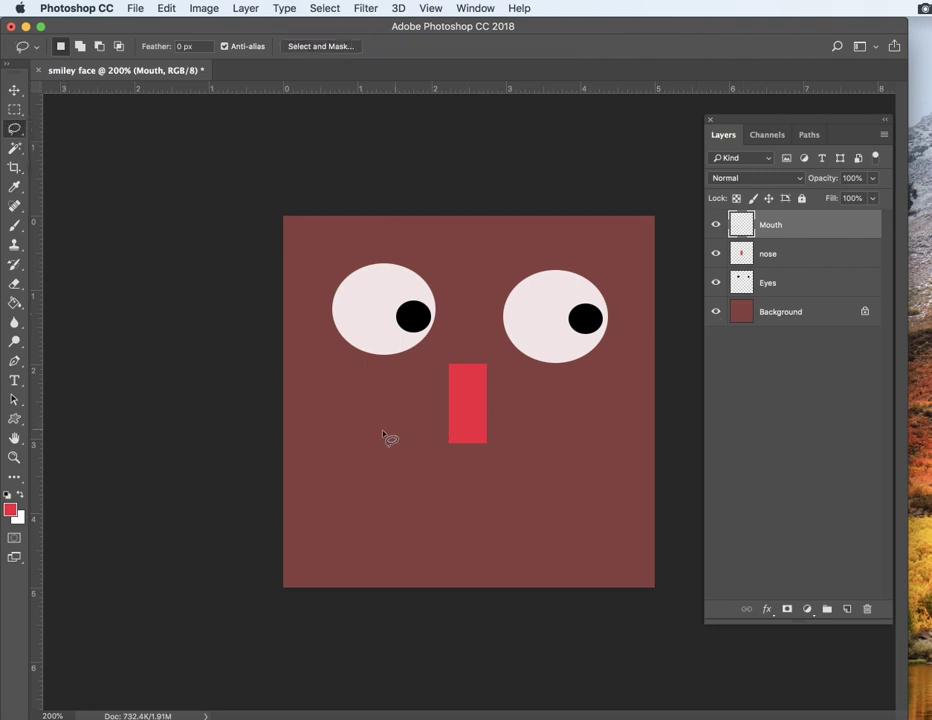
mouse_move(376, 434)
mouse_down()
mouse_move(458, 486)
mouse_move(516, 478)
mouse_move(602, 431)
mouse_move(644, 477)
mouse_move(623, 516)
mouse_move(535, 532)
mouse_move(344, 535)
mouse_move(318, 482)
mouse_move(342, 436)
mouse_move(380, 436)
mouse_up()
key(super+d)
mouse_move(525, 468)
mouse_down()
mouse_move(568, 437)
mouse_move(585, 441)
mouse_move(593, 451)
mouse_move(587, 490)
mouse_move(538, 517)
mouse_move(462, 528)
mouse_move(347, 493)
mouse_move(333, 457)
mouse_move(357, 442)
mouse_move(457, 473)
mouse_move(534, 468)
mouse_up()
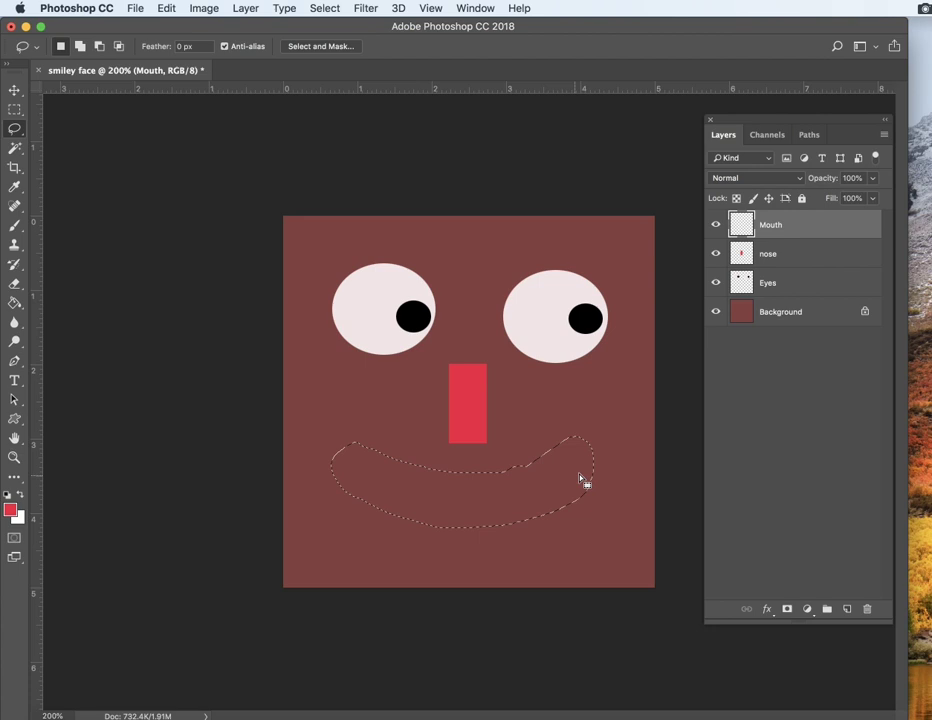
click(10, 510)
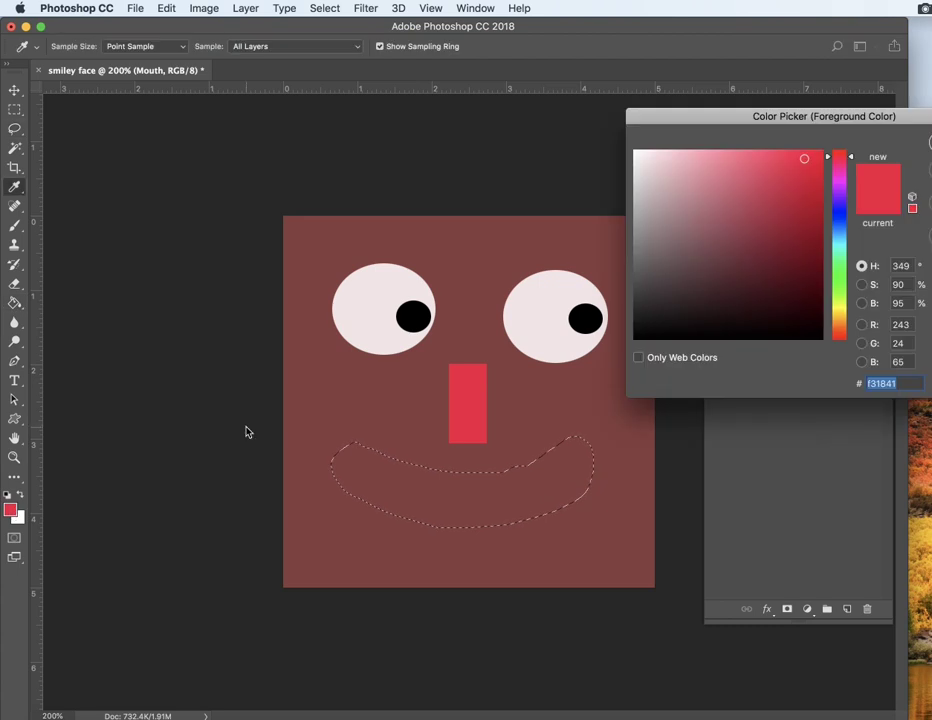
click(838, 244)
key(Return)
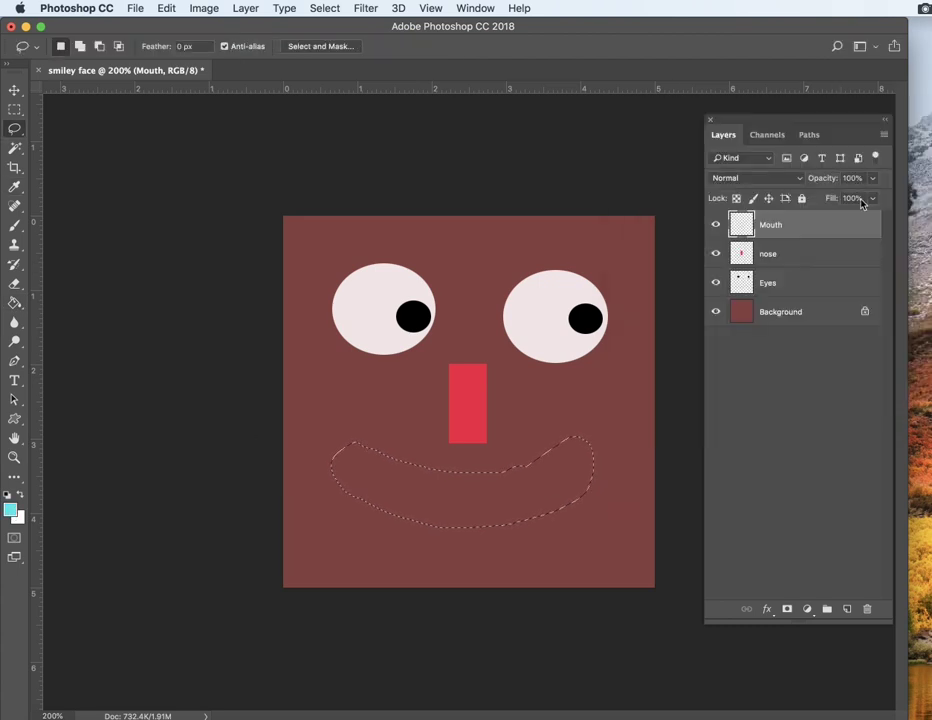
Step: Fill the mouth selection with cyan using the Paint Bucket and deselect it
click(14, 302)
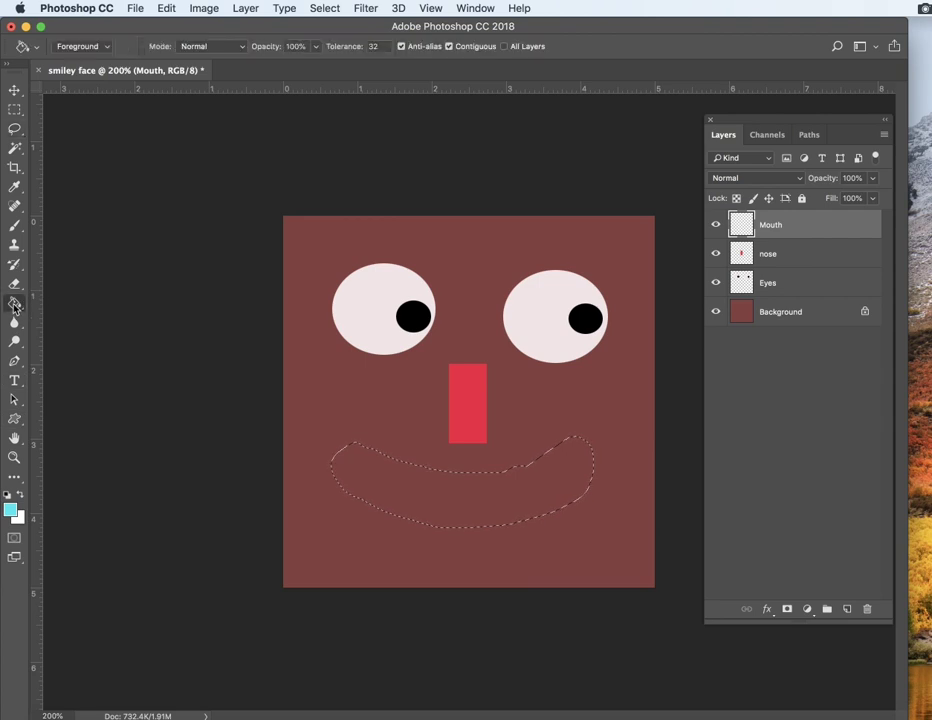
click(472, 493)
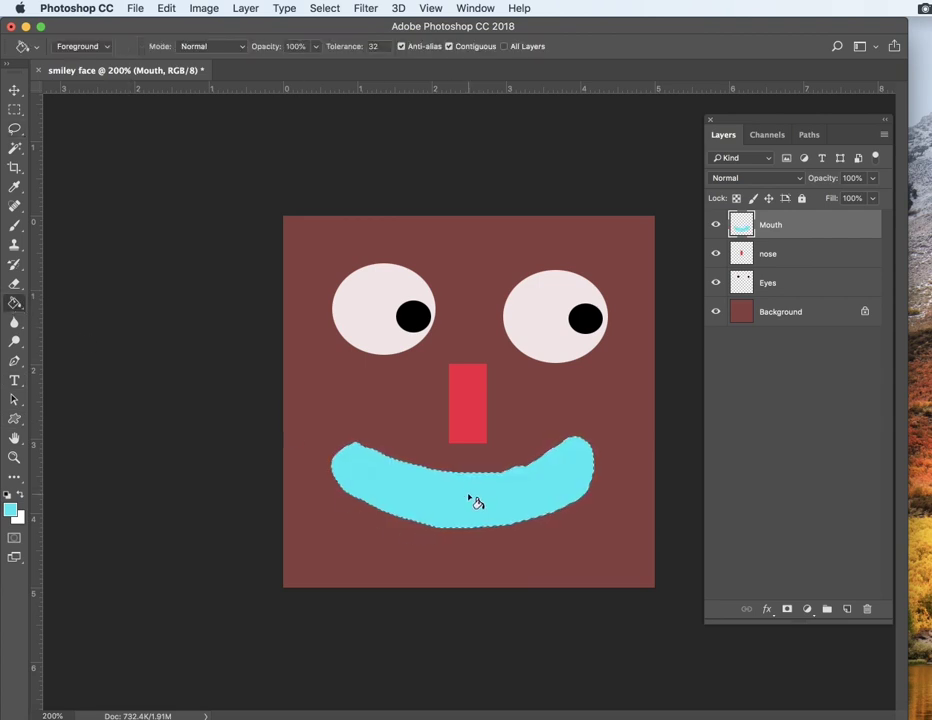
key(super+d)
Step: Toggle the visibility of the Mouth, nose and Eyes layers to compare the face parts
click(716, 225)
click(716, 225)
click(716, 254)
click(716, 254)
click(716, 283)
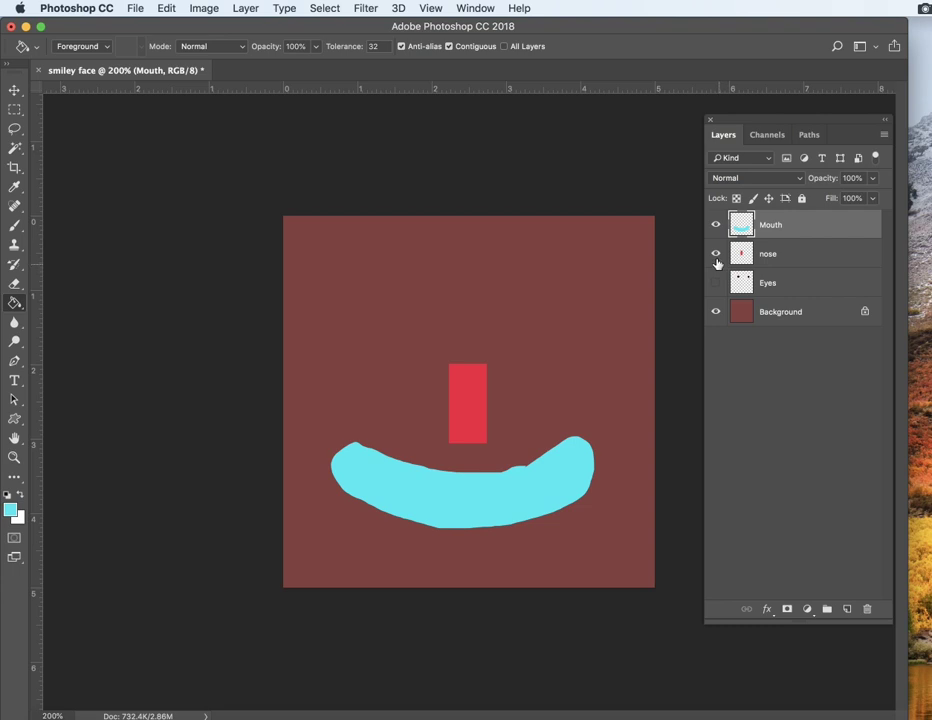
click(715, 256)
click(716, 255)
click(716, 283)
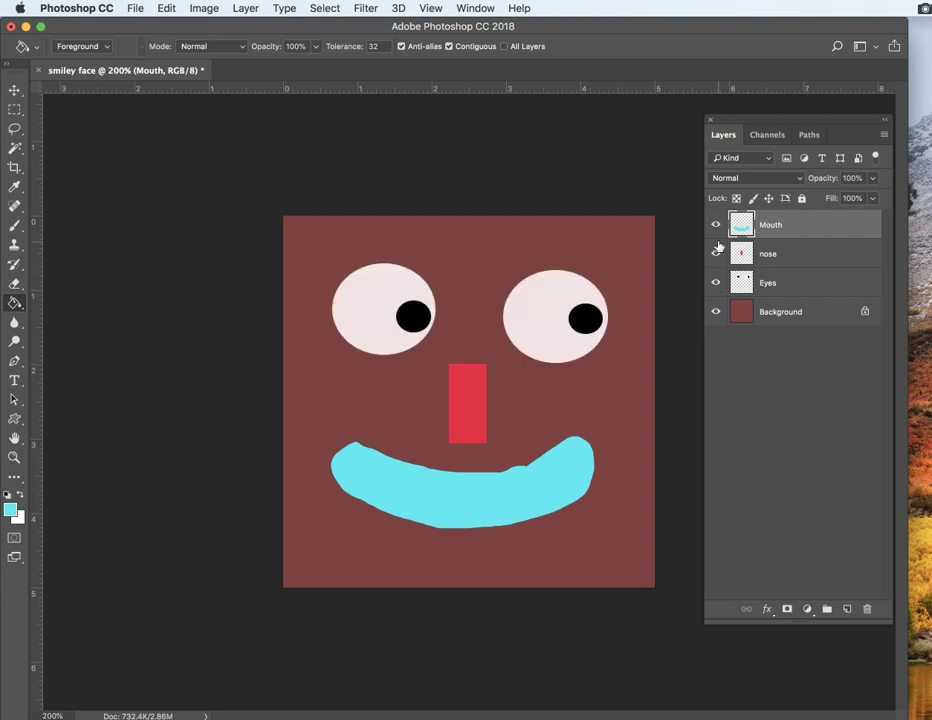
click(716, 225)
click(716, 225)
click(716, 256)
click(716, 284)
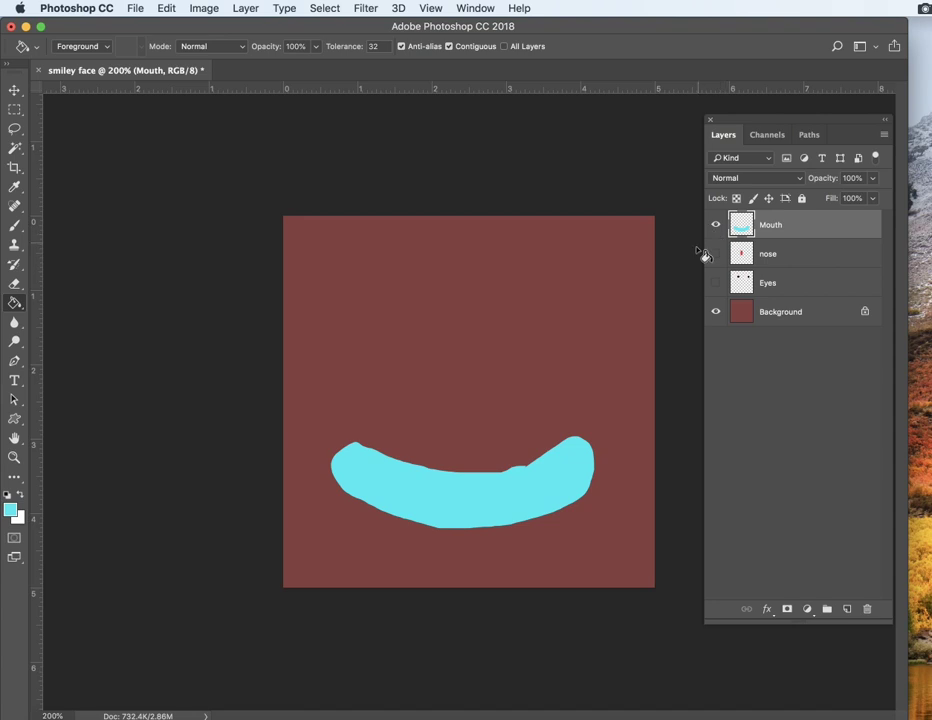
click(716, 254)
click(716, 283)
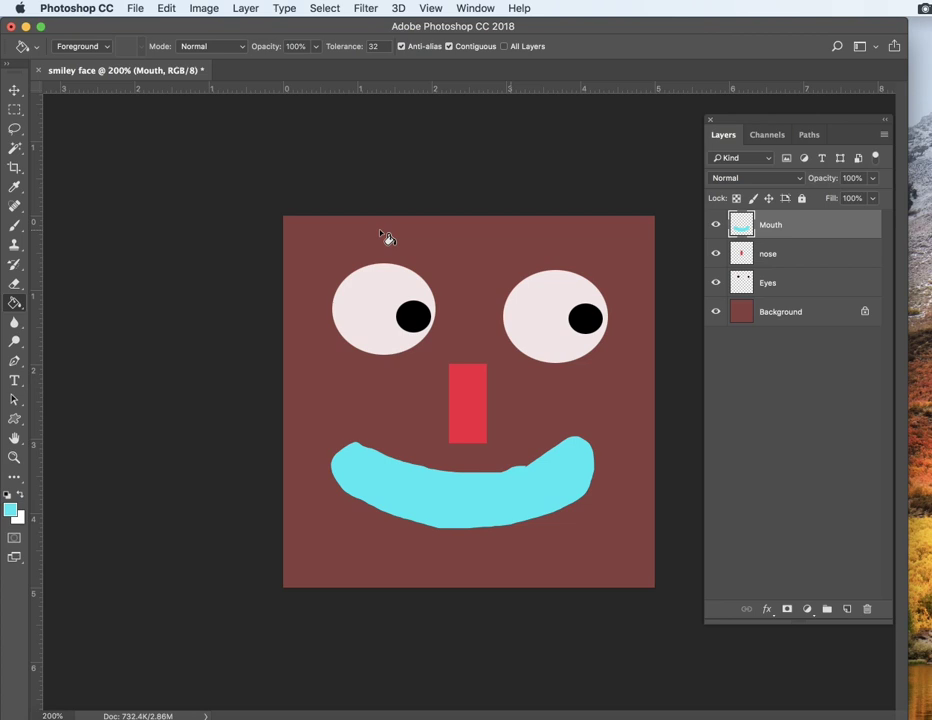
Step: Add a new layer above Mouth and name it Eye brow
click(846, 609)
double_click(768, 225)
text(Eye brow)
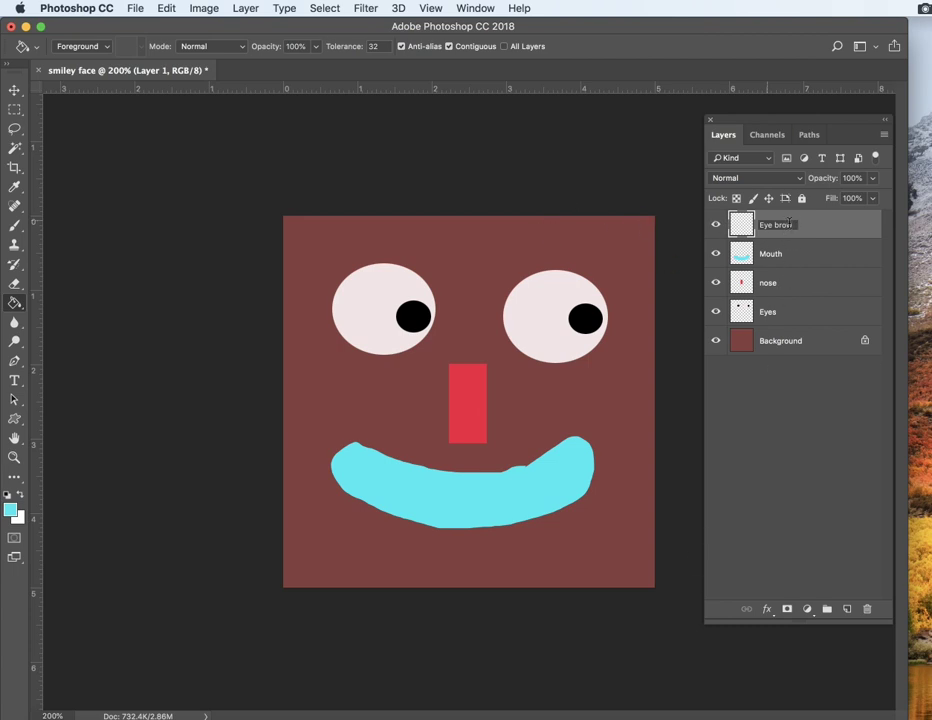
click(805, 470)
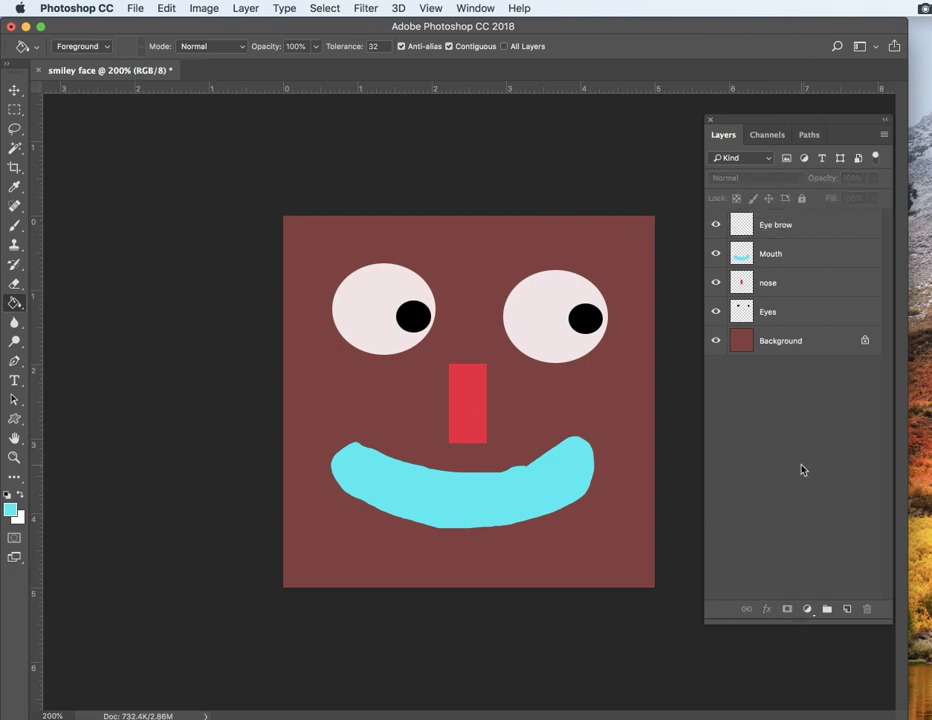
click(778, 225)
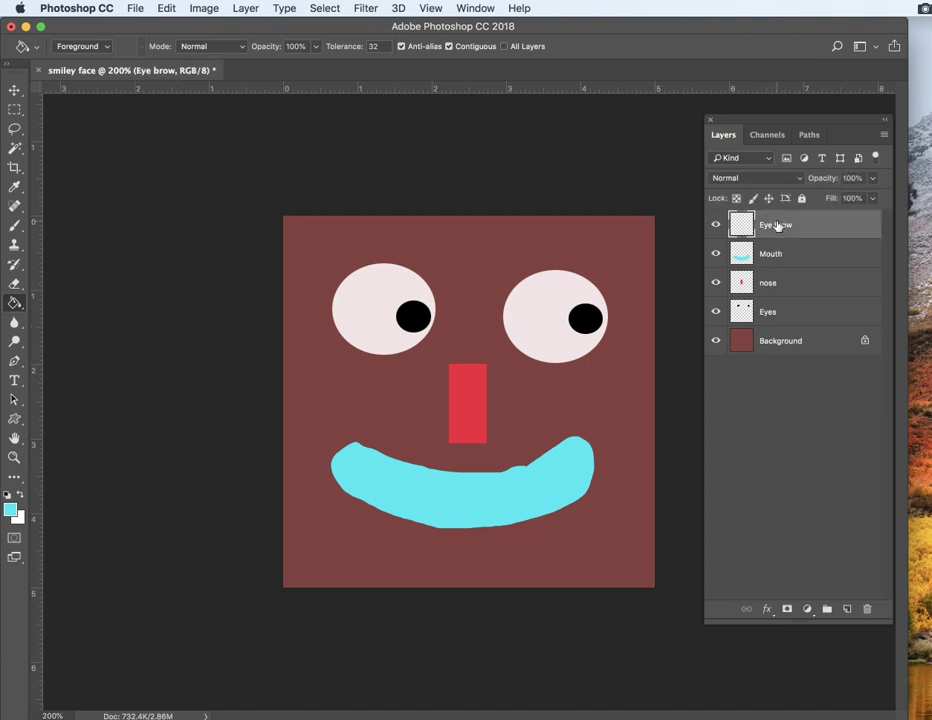
Step: Try to outline an eyebrow with the Polygonal Lasso tool on the Eye brow layer and deselect it
click(14, 108)
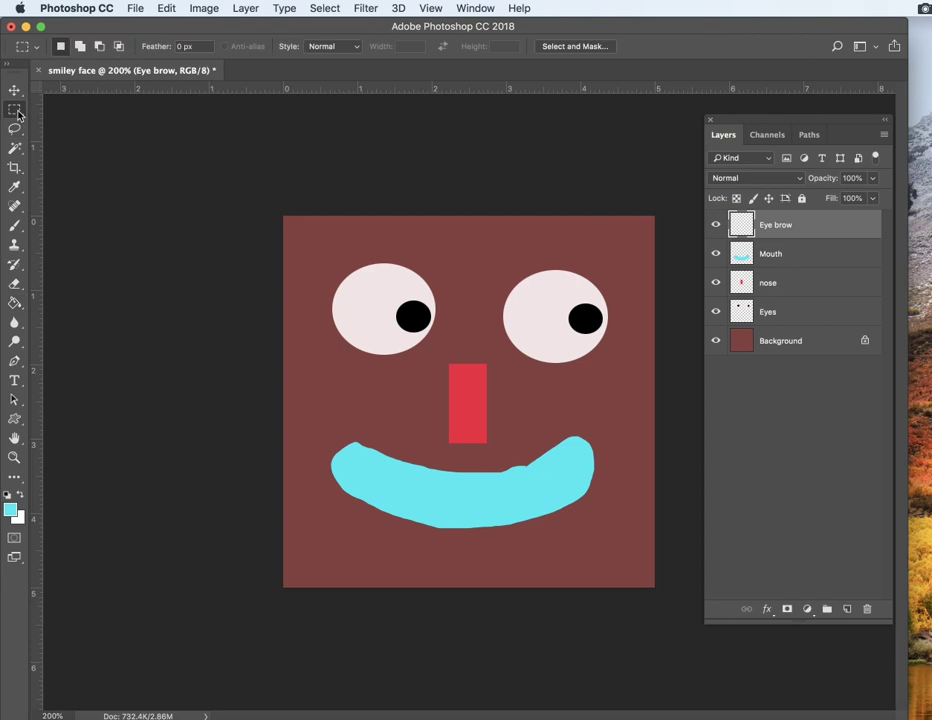
click(16, 129)
click(22, 137)
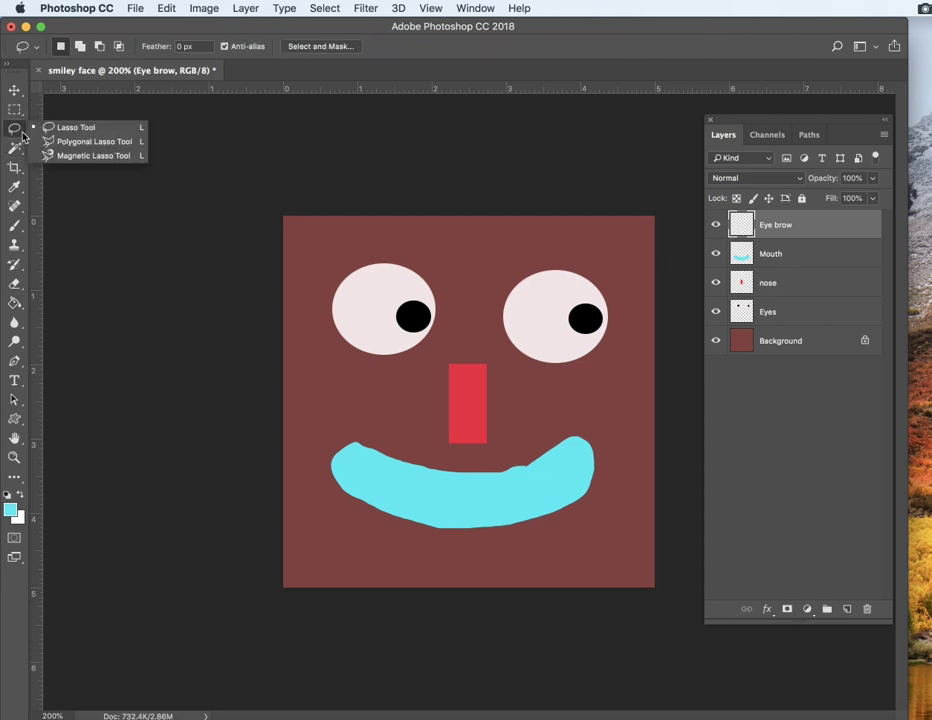
click(78, 147)
click(395, 409)
click(533, 273)
click(560, 422)
click(636, 356)
click(596, 543)
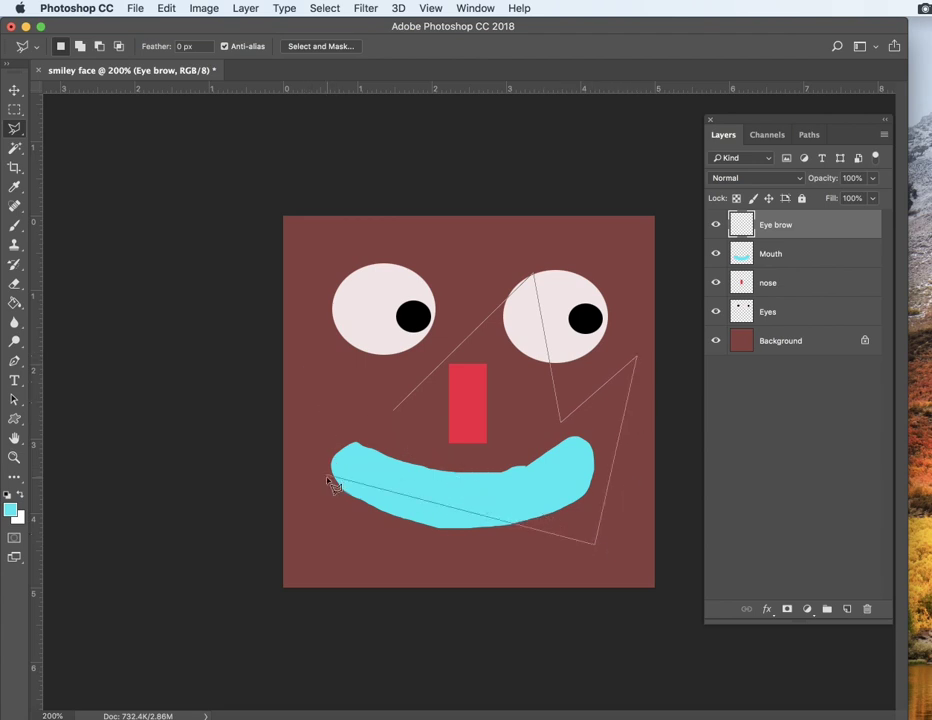
click(328, 408)
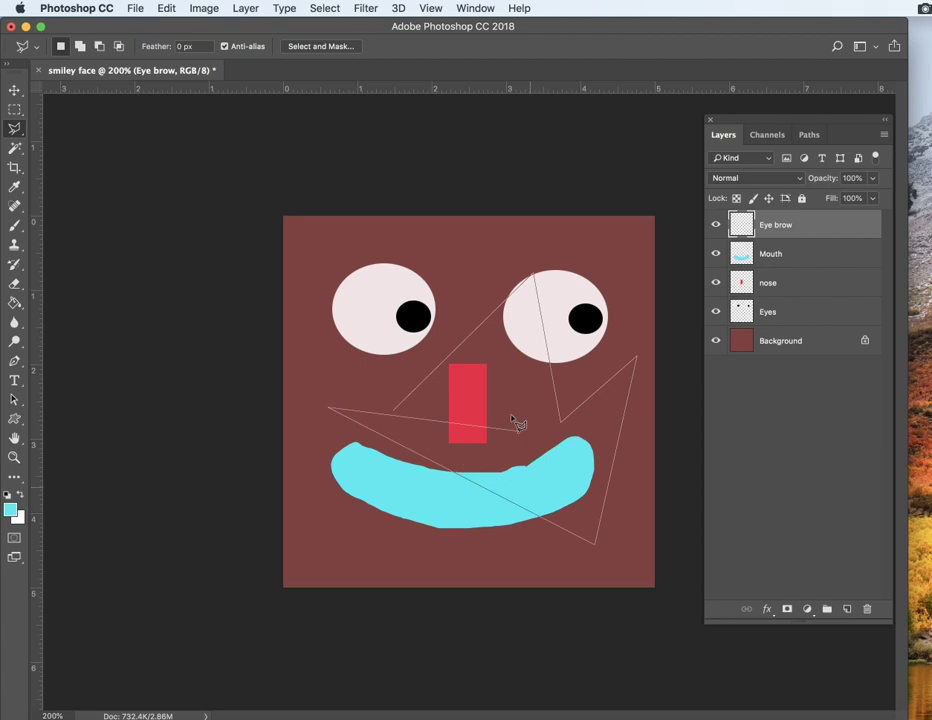
key(Return)
key(super+d)
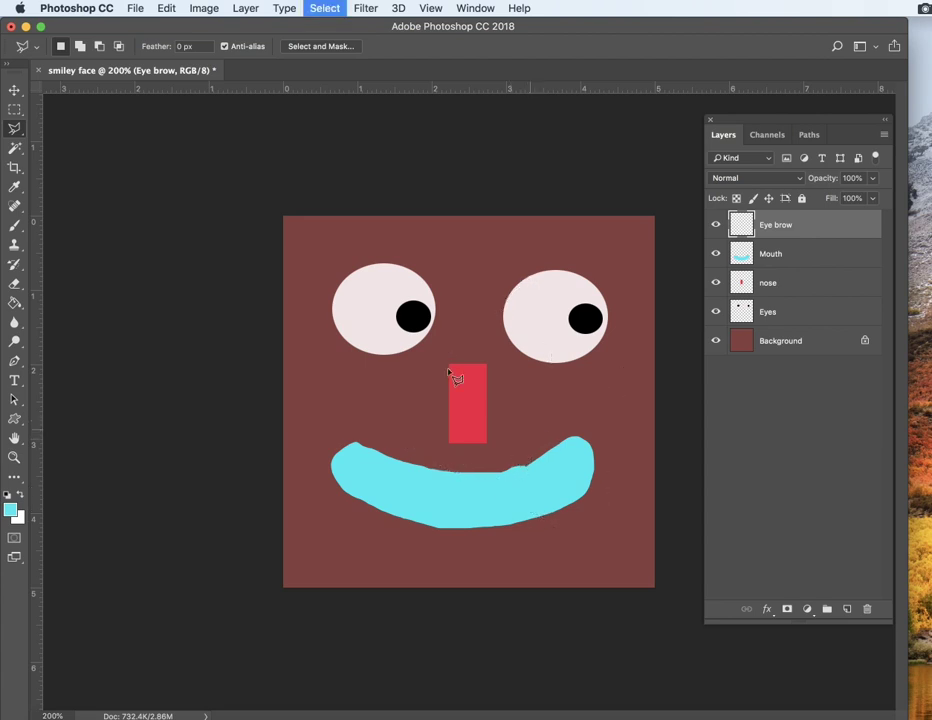
click(453, 340)
click(550, 396)
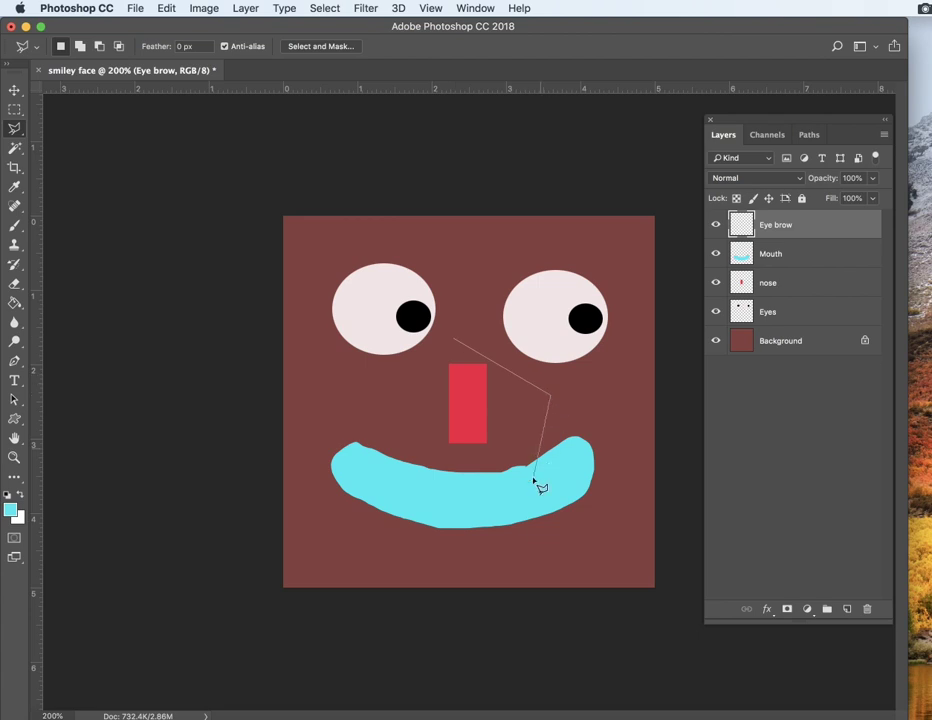
click(358, 398)
click(455, 341)
key(super+d)
Step: Outline a thin wedge-shaped selection above the left eye and set the foreground color to blue
click(440, 238)
click(318, 233)
click(14, 303)
click(10, 509)
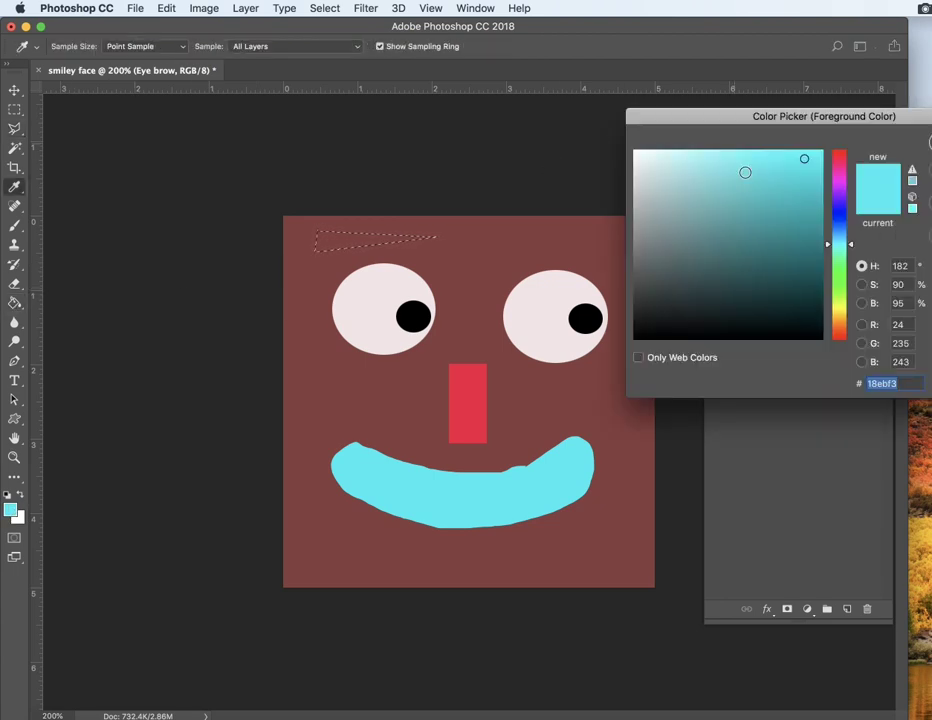
click(845, 213)
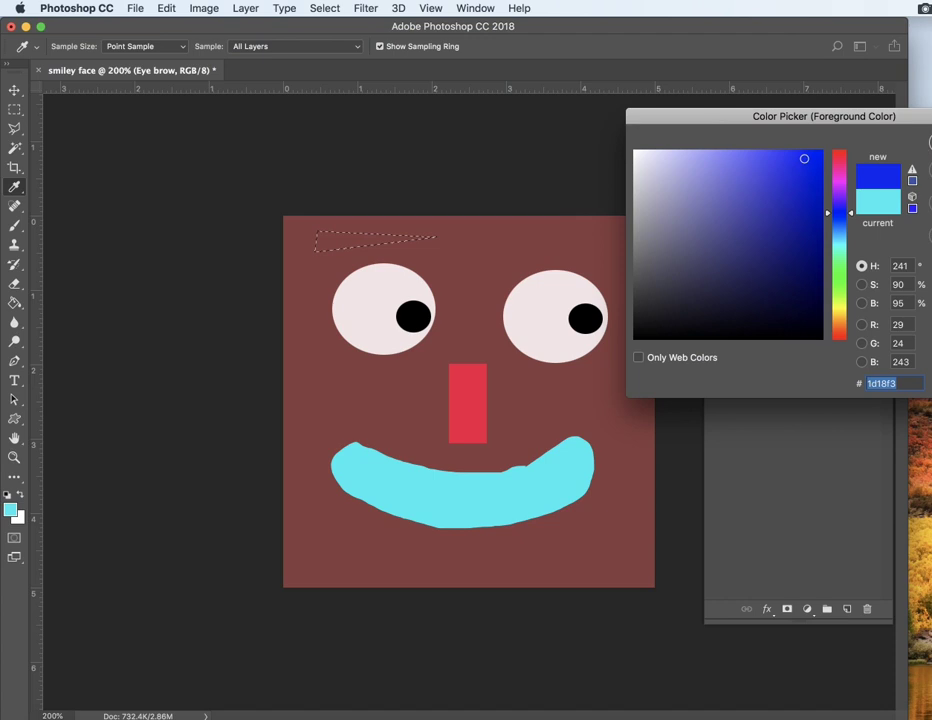
click(930, 143)
Step: Fill the eyebrow wedge with blue, deselect it, and toggle the Eye brow layer's visibility to check it
click(340, 243)
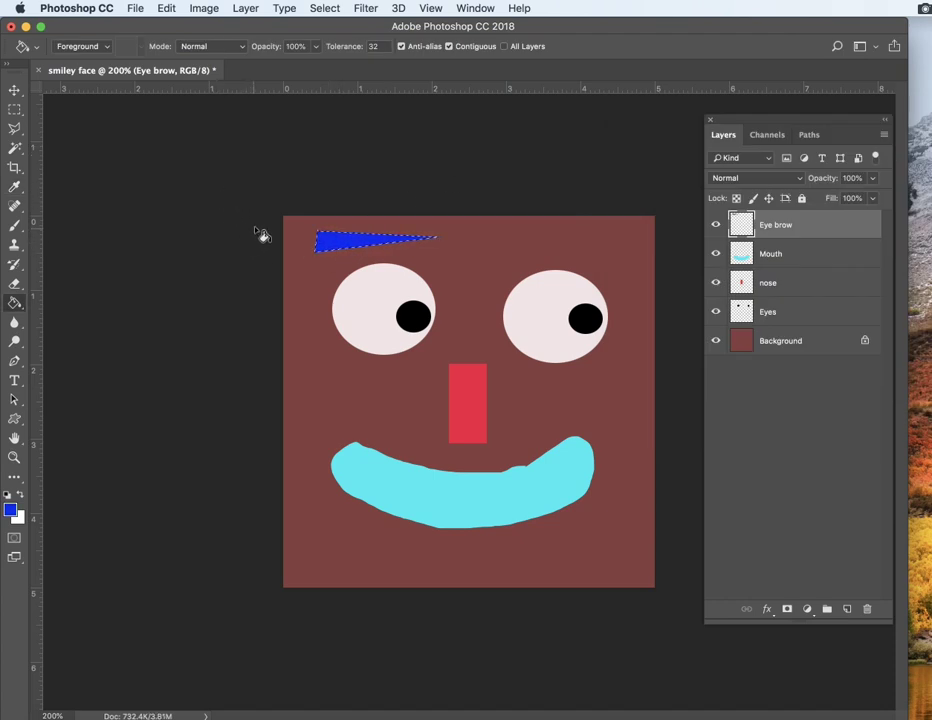
key(super+d)
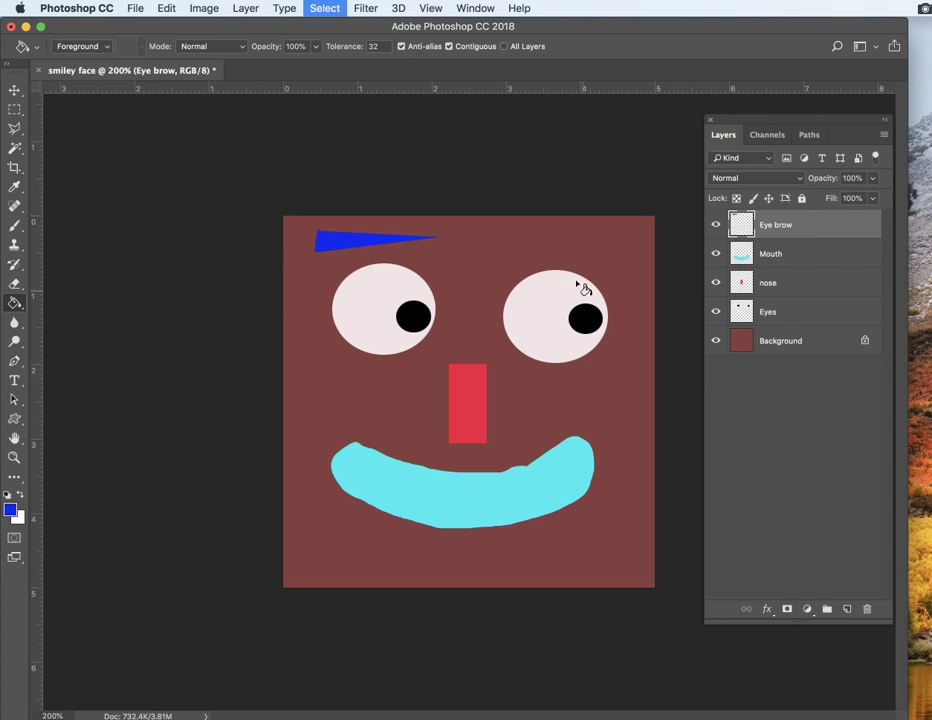
click(717, 227)
click(717, 227)
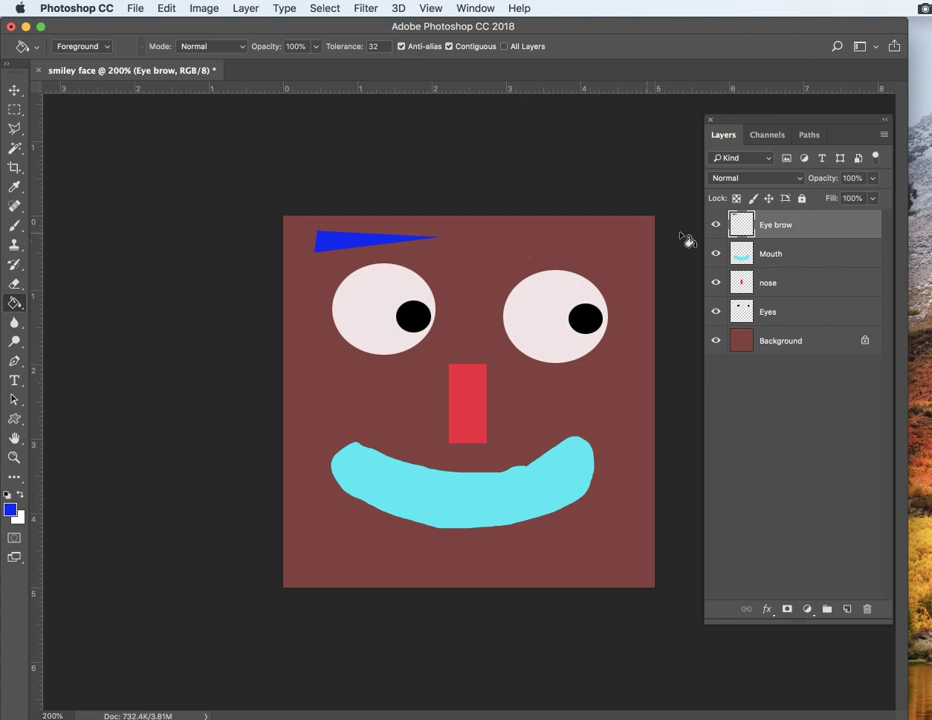
click(717, 228)
click(716, 228)
Step: Duplicate the Eye brow layer and move the copy above the right eye
drag(790, 227, 838, 608)
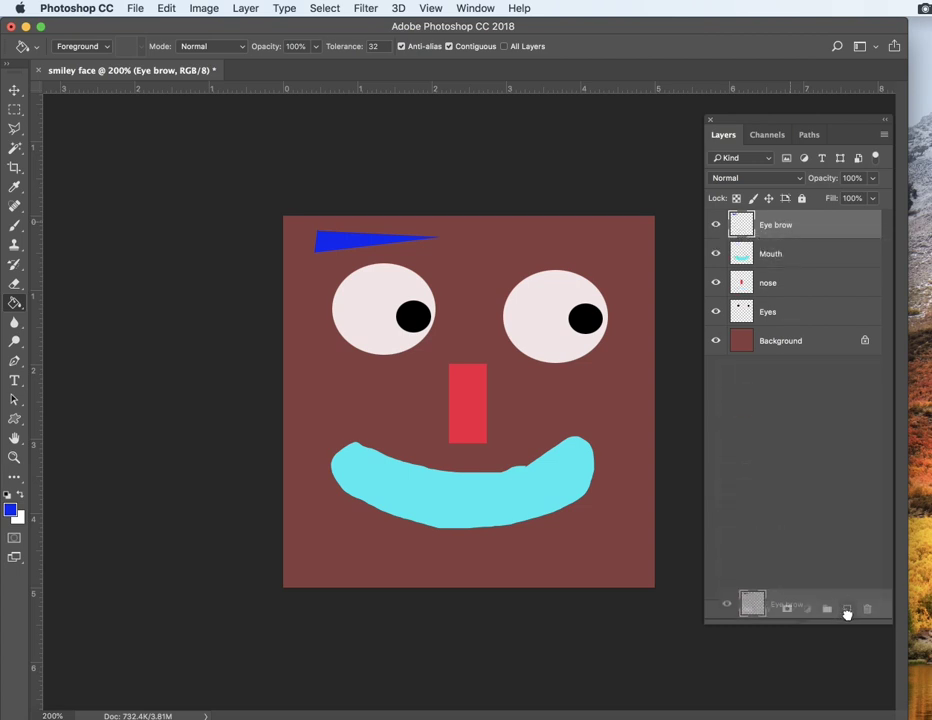
mouse_move(848, 610)
mouse_down()
mouse_move(820, 218)
mouse_move(832, 256)
mouse_move(859, 693)
mouse_move(846, 608)
mouse_up()
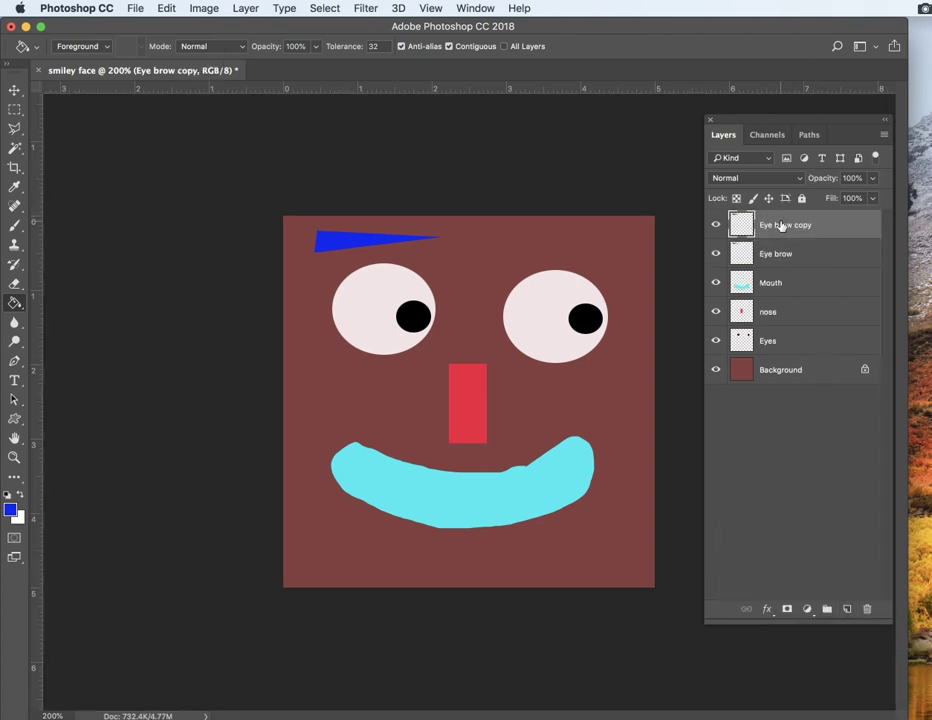
click(17, 91)
drag(337, 245, 531, 242)
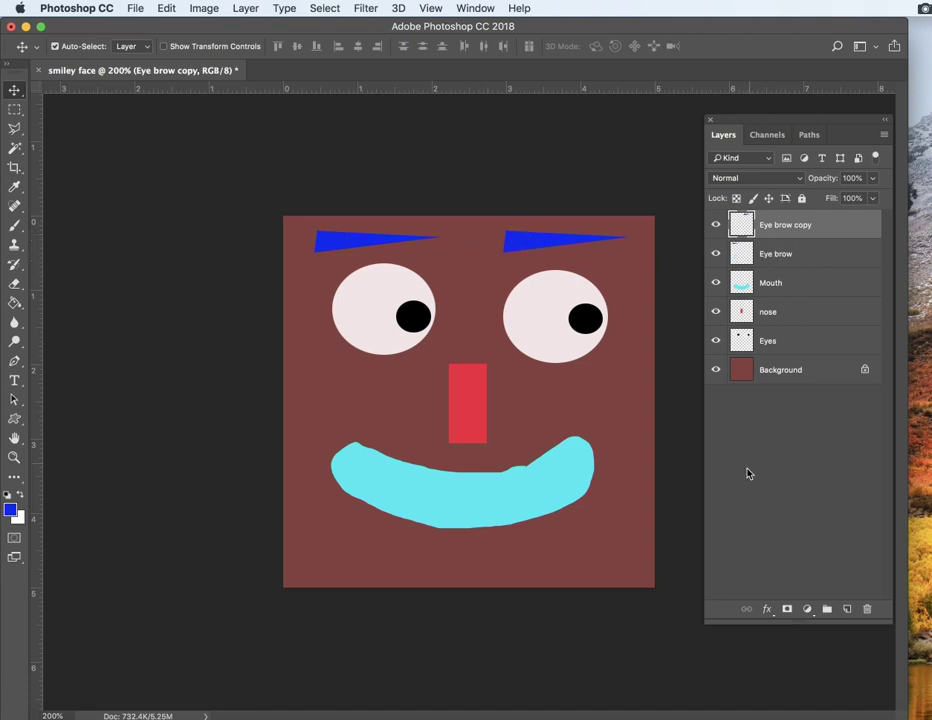
double_click(784, 226)
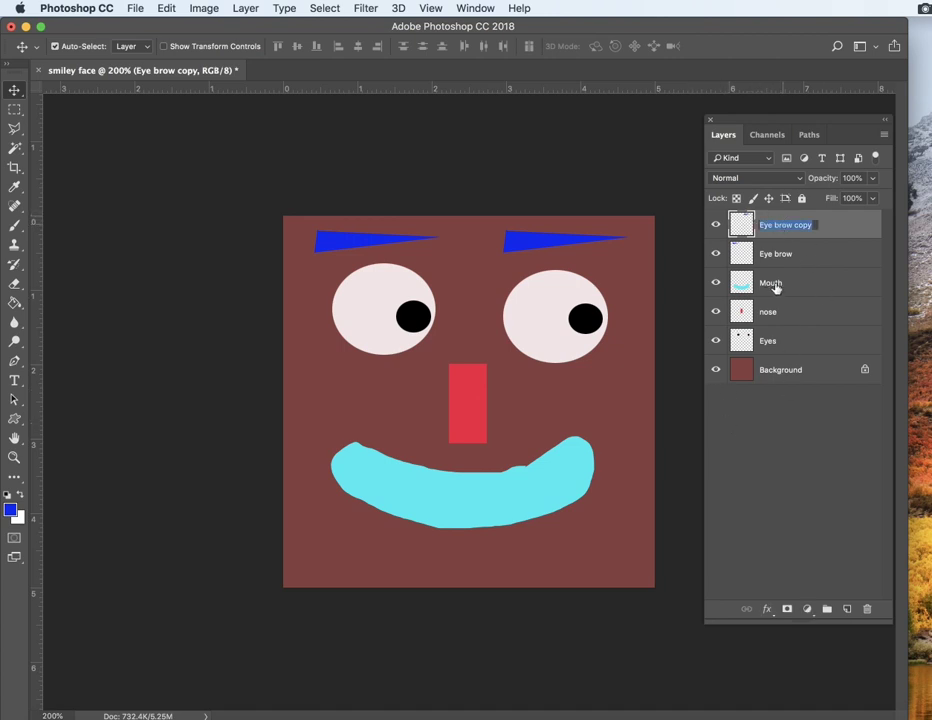
click(776, 520)
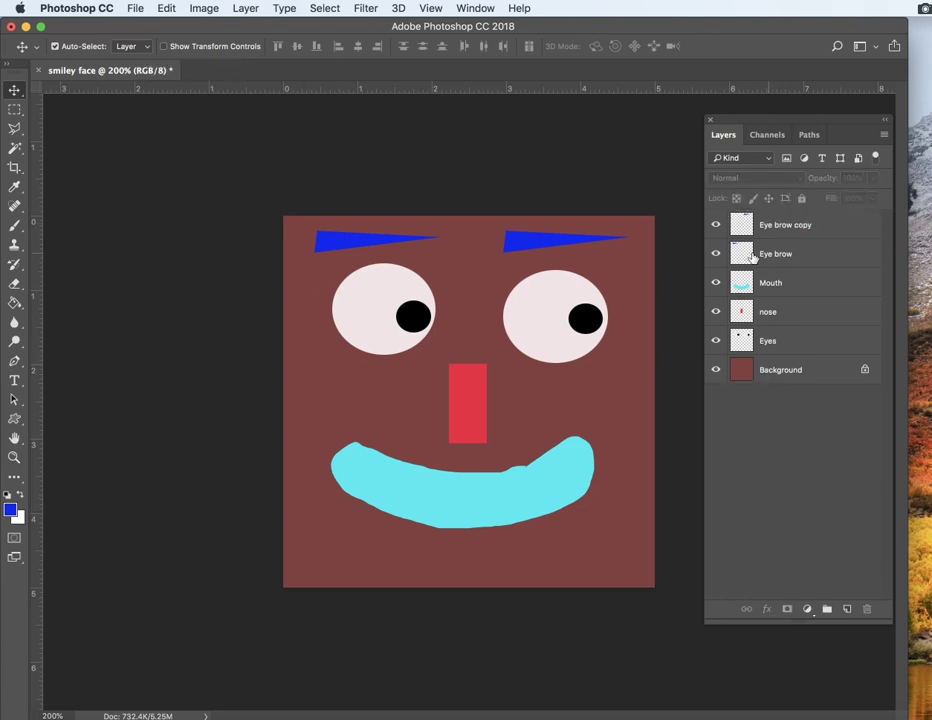
Step: Try painting a blue Brush stroke over the left eye on the Eyes layer and undo it
click(14, 228)
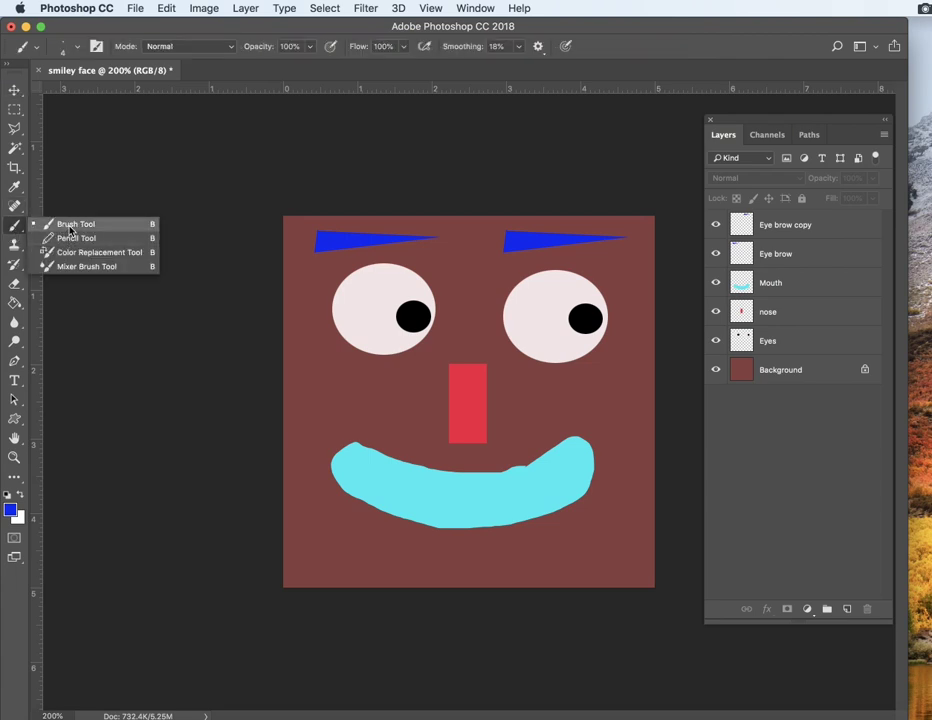
click(70, 229)
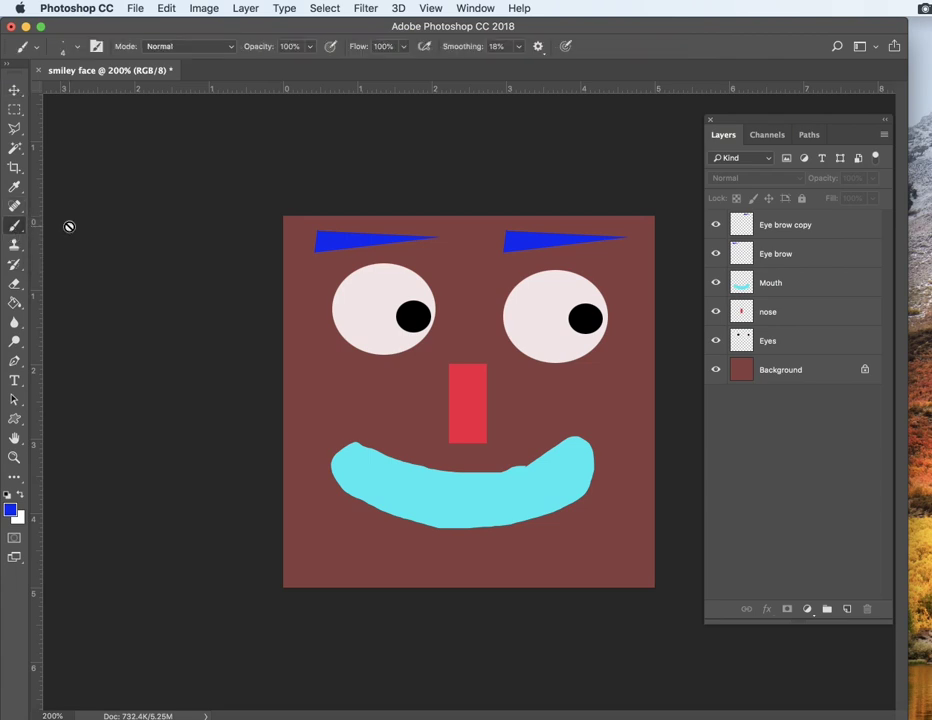
click(722, 340)
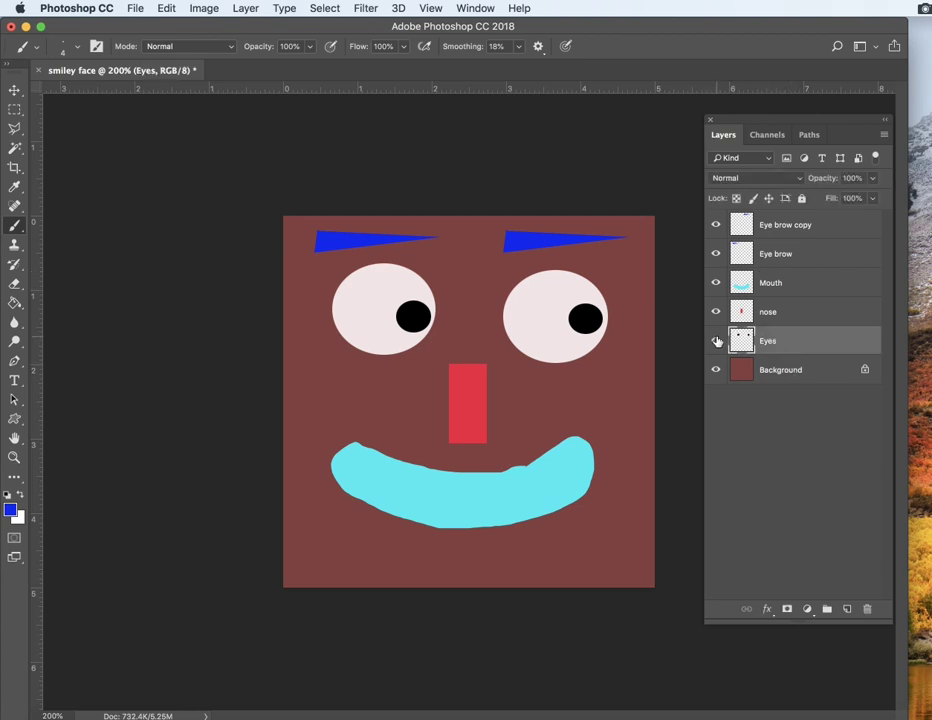
click(715, 340)
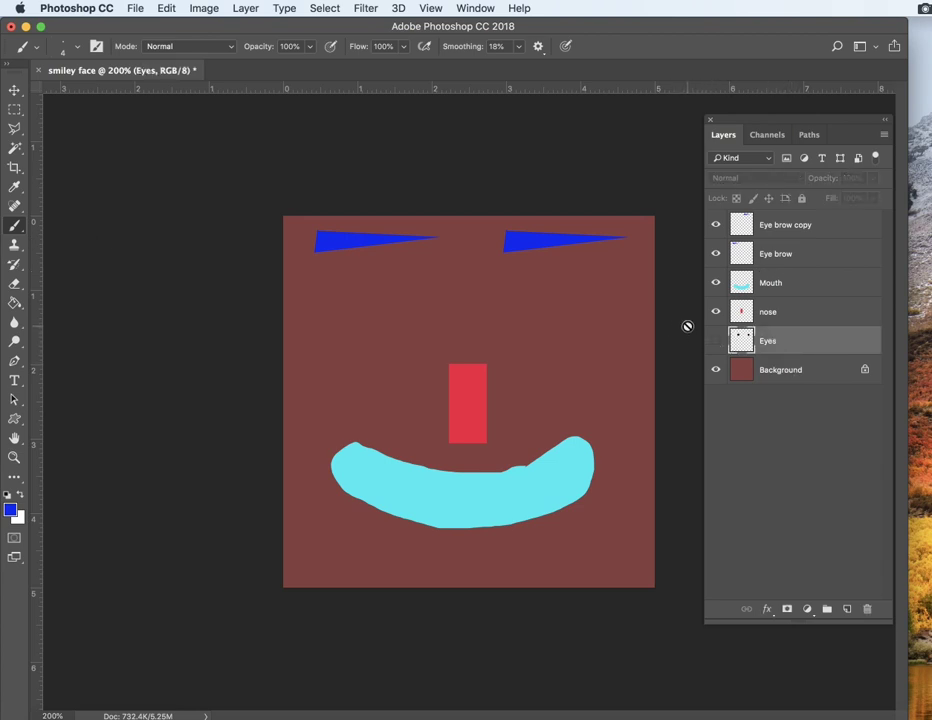
click(713, 342)
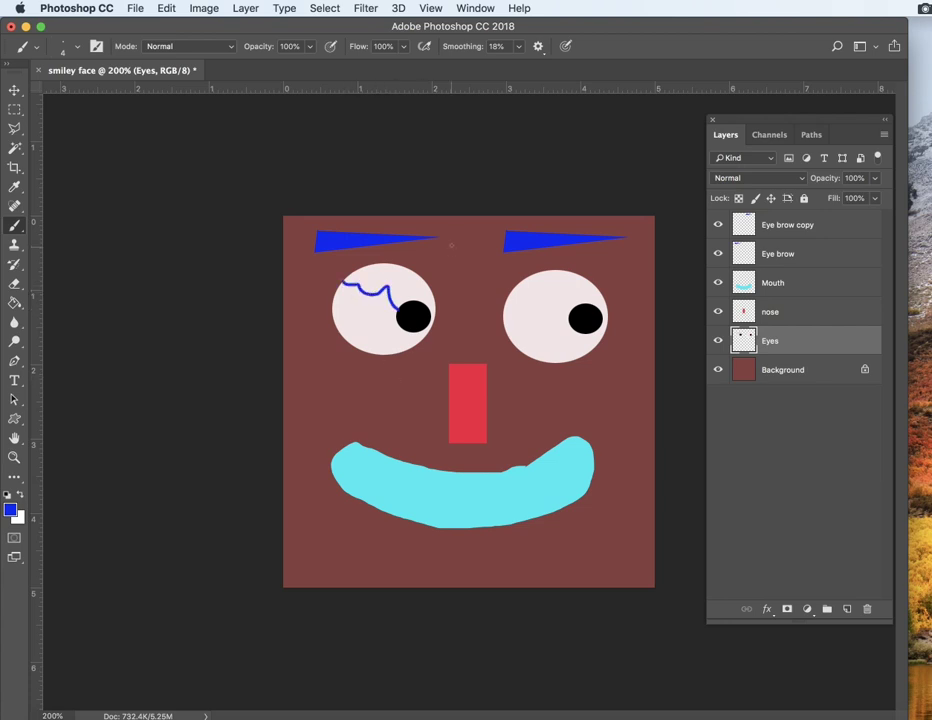
key(super+z)
Step: Set the brush size to 23 px, paint a blue stroke over the left eye, and undo it
click(77, 47)
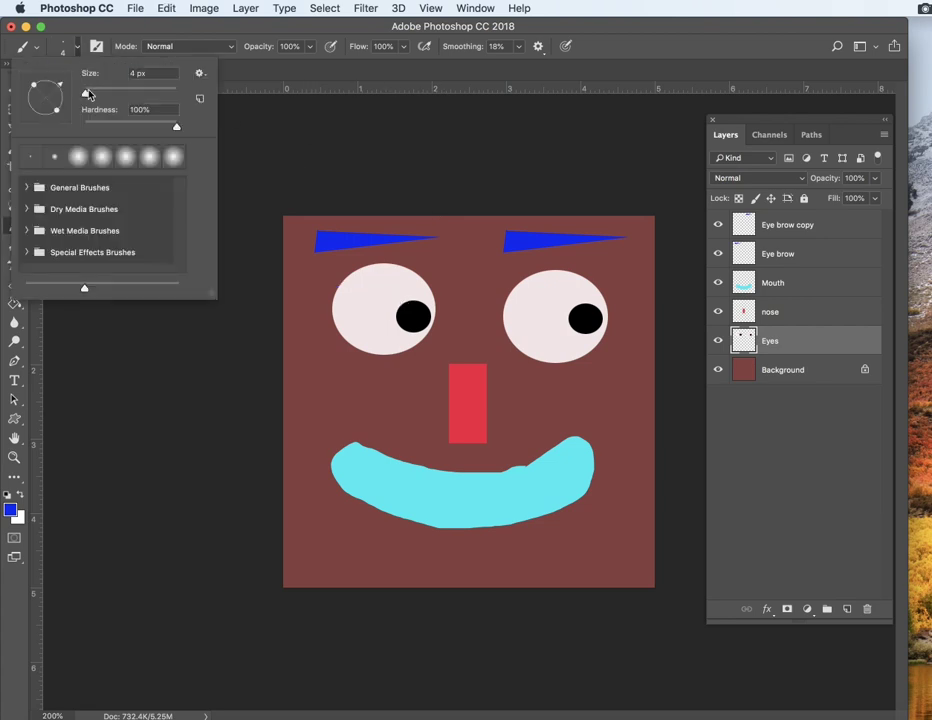
drag(88, 94, 99, 97)
drag(172, 127, 95, 96)
mouse_move(393, 313)
mouse_down()
mouse_move(363, 291)
mouse_move(341, 296)
mouse_up()
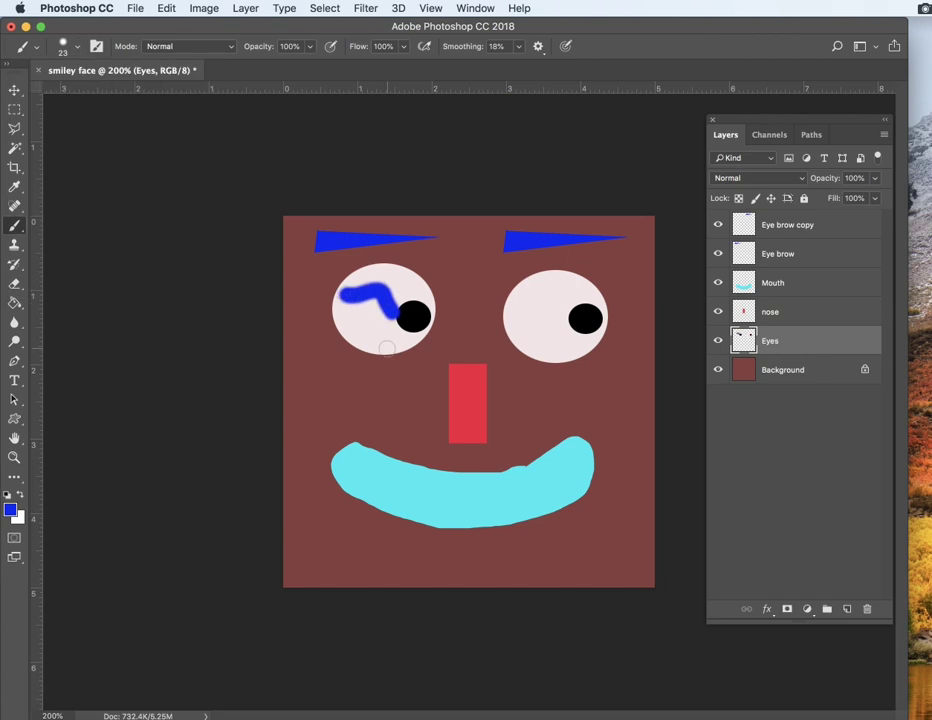
key(super+z)
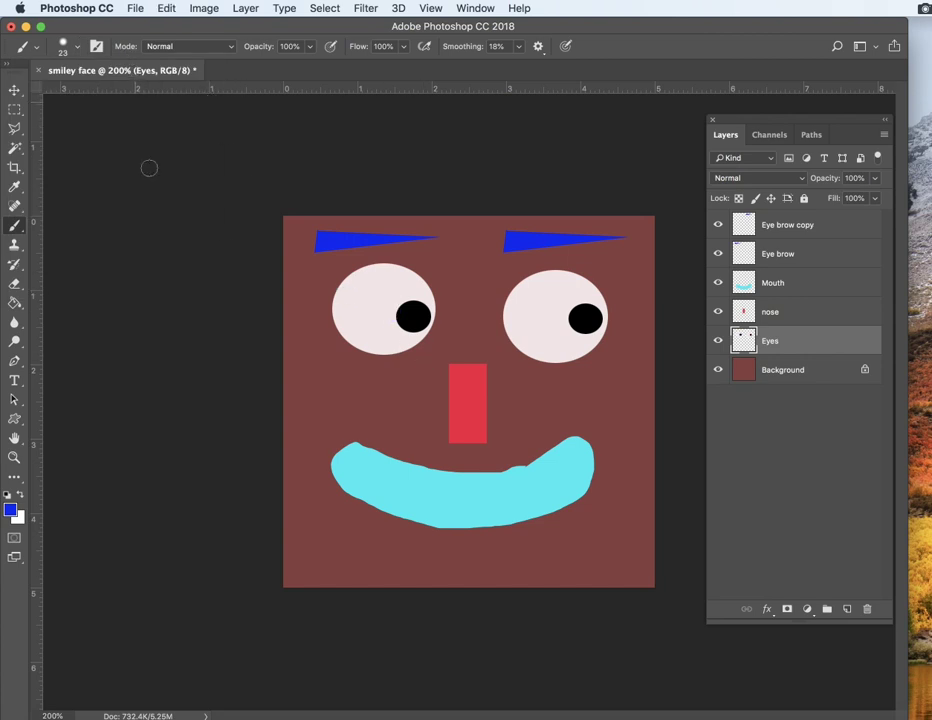
Step: Try painting a blue stroke across both eyes and undo it
click(408, 290)
drag(401, 292, 530, 329)
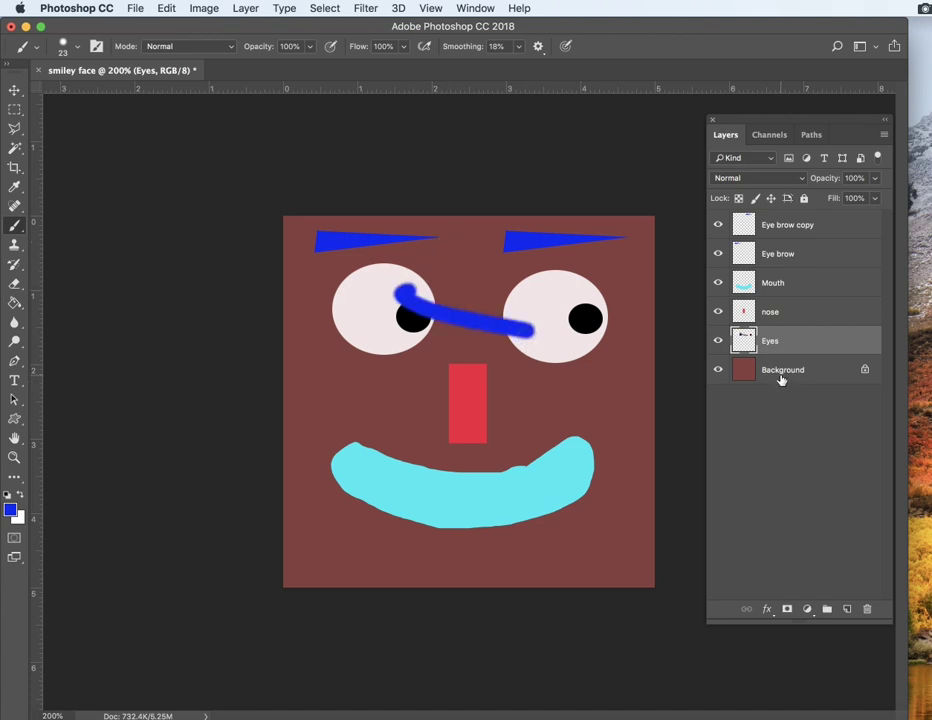
key(super+z)
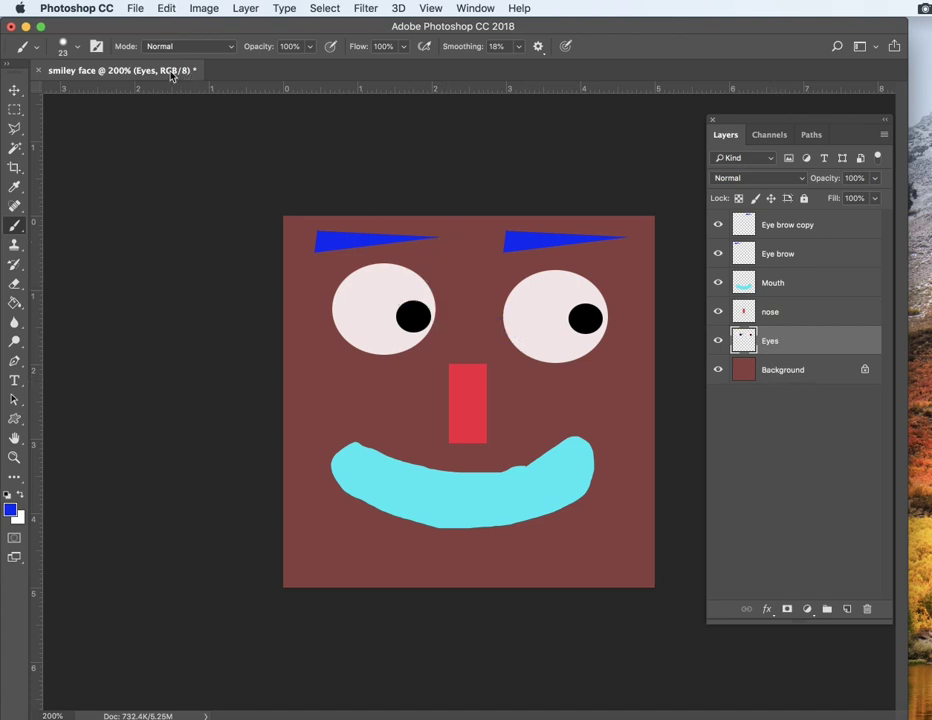
Step: Select each layer in turn, from Eye brow copy down to Background and back up to nose
click(63, 46)
click(64, 47)
click(775, 227)
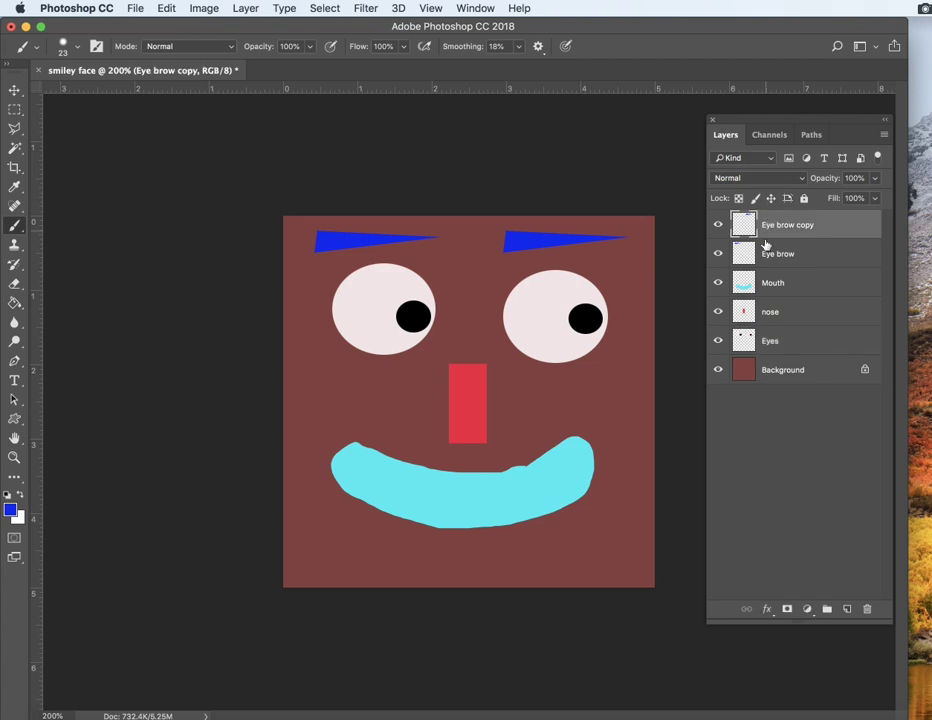
click(770, 252)
click(776, 284)
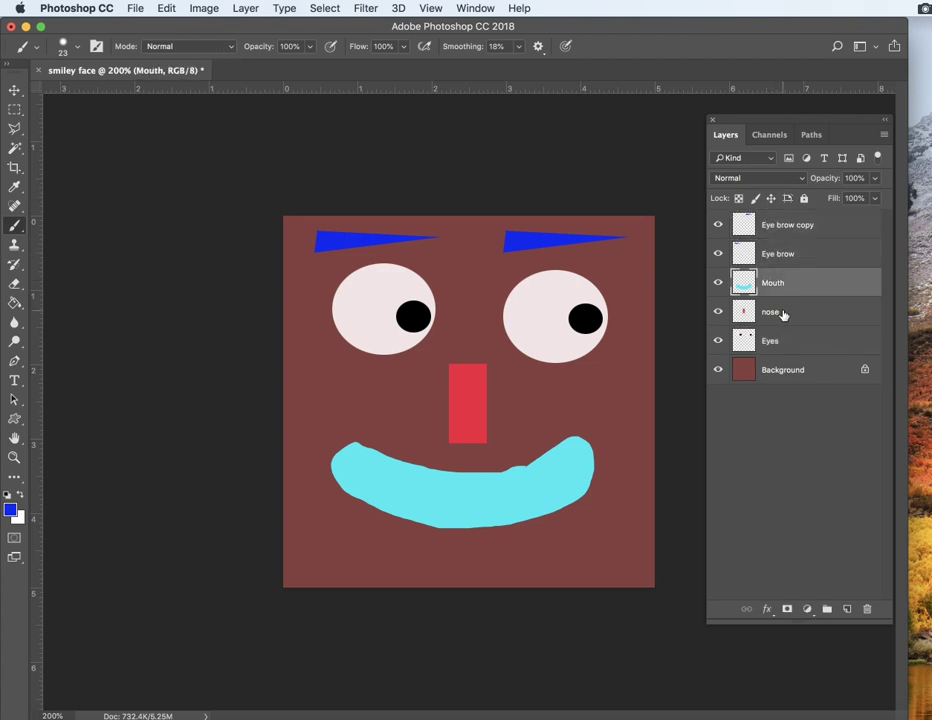
click(760, 419)
click(757, 372)
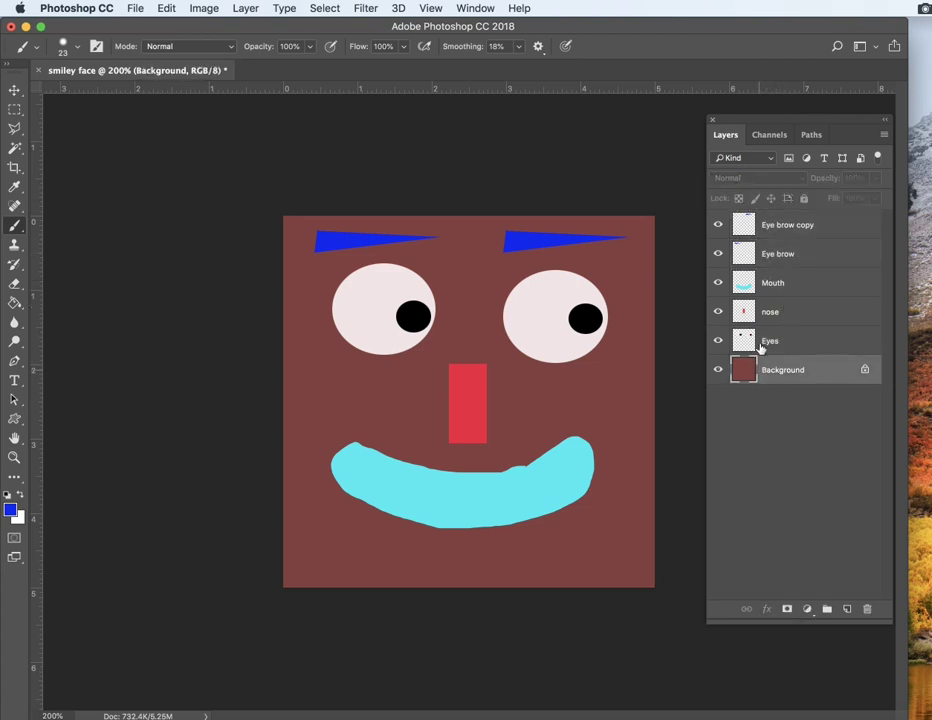
click(752, 343)
click(760, 313)
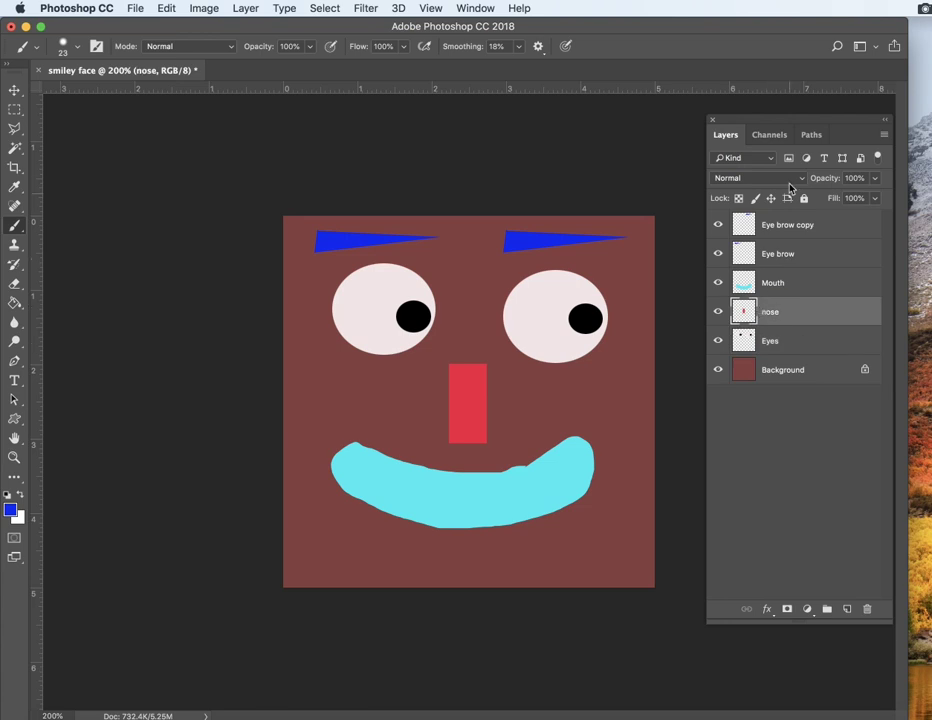
click(142, 6)
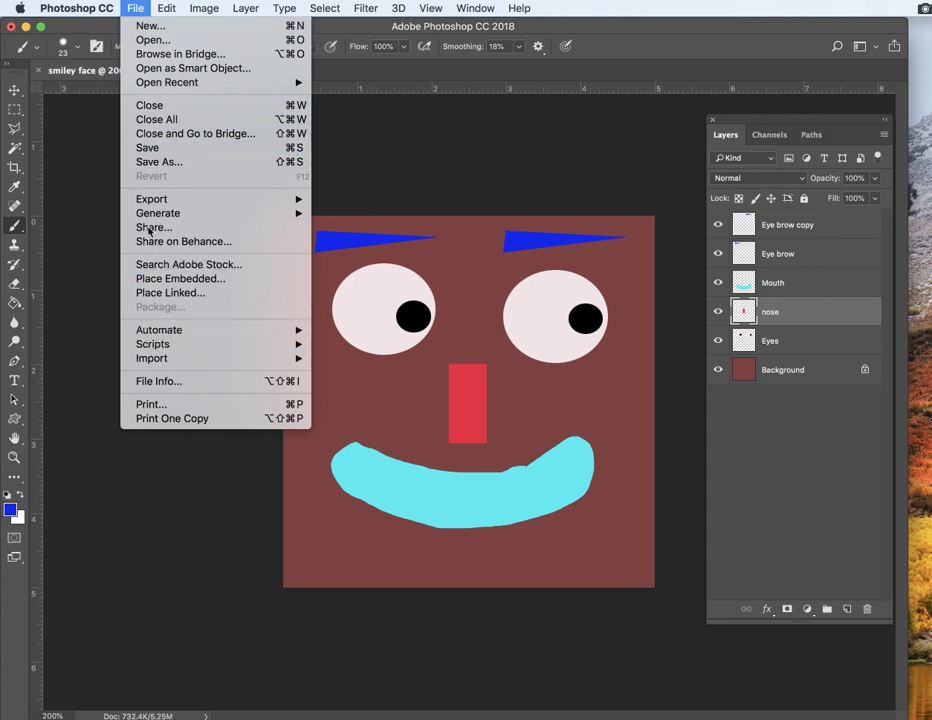
click(156, 162)
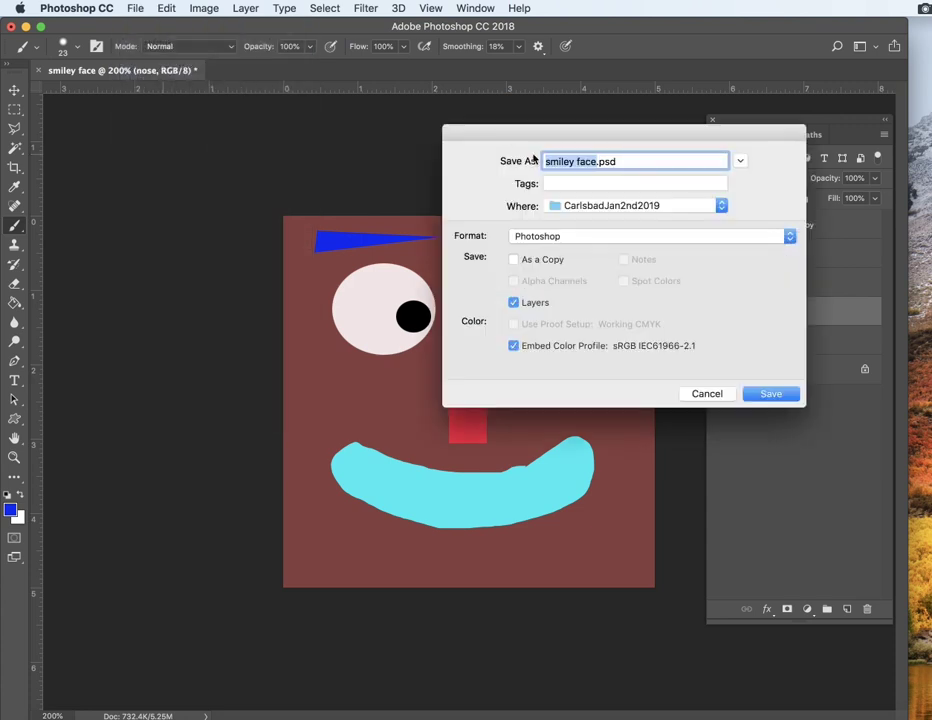
click(612, 207)
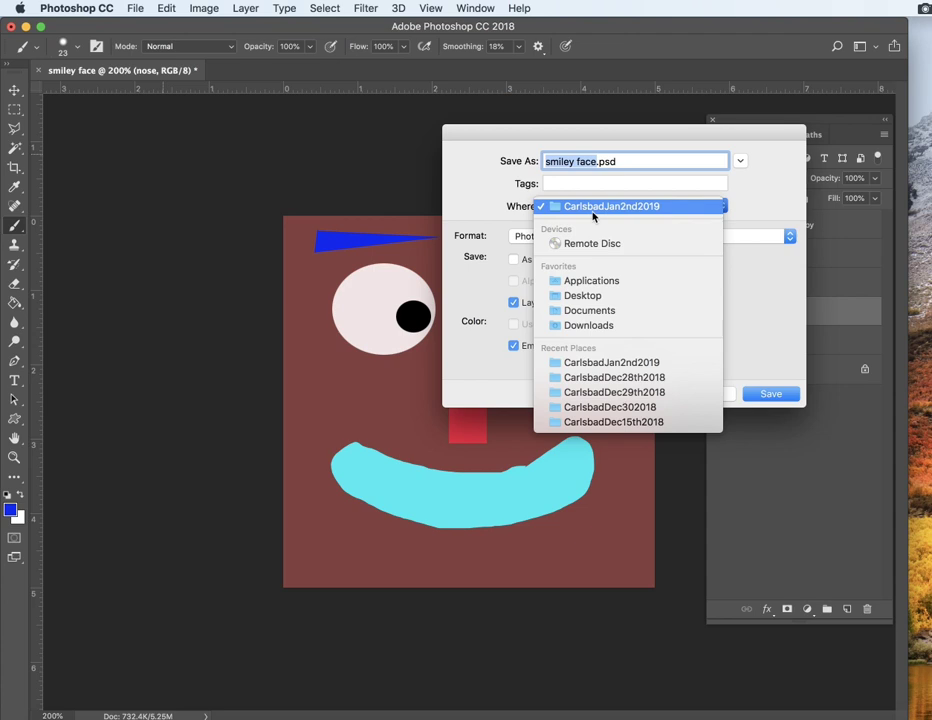
click(568, 300)
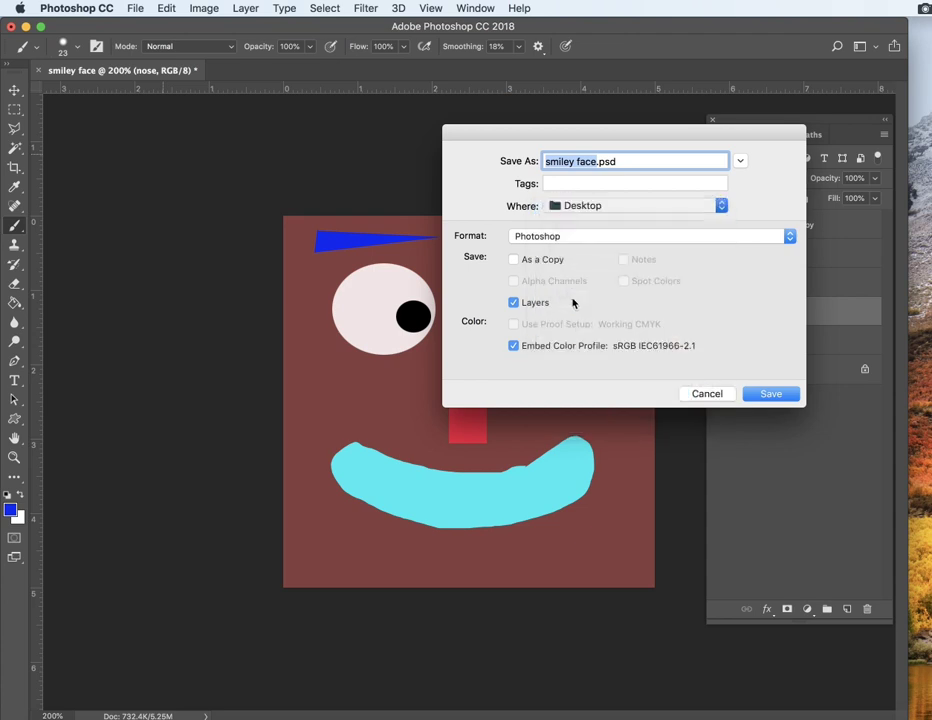
click(523, 237)
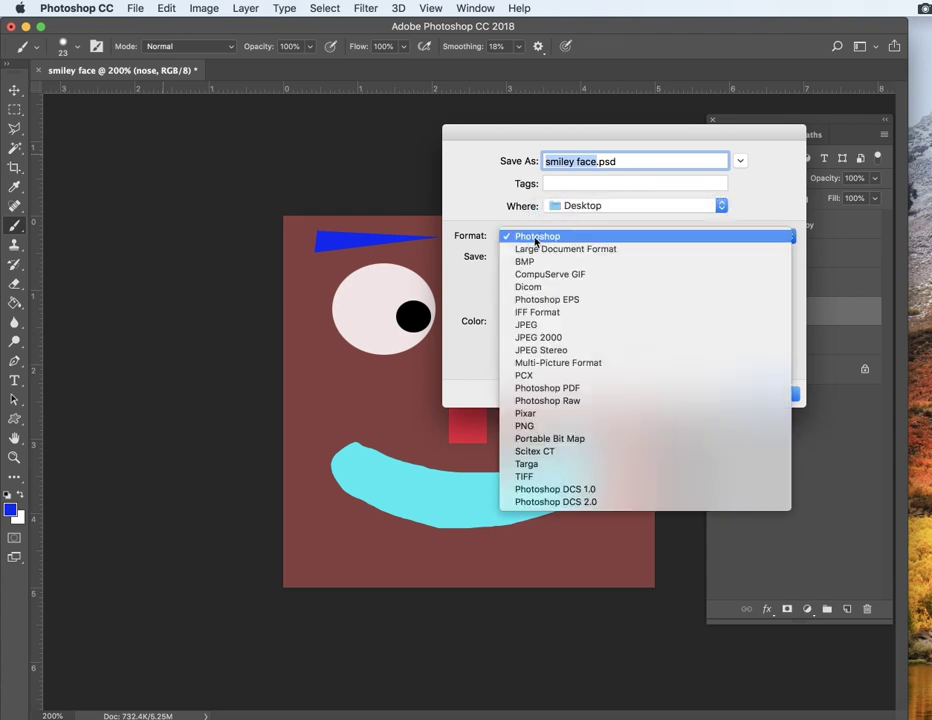
click(536, 237)
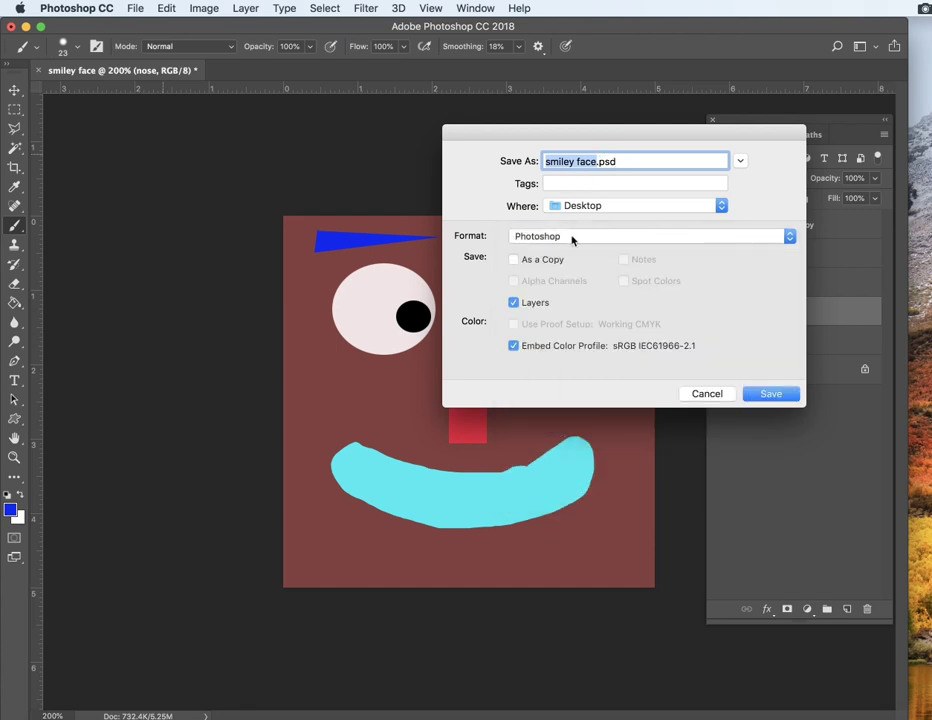
click(514, 303)
click(514, 303)
click(628, 237)
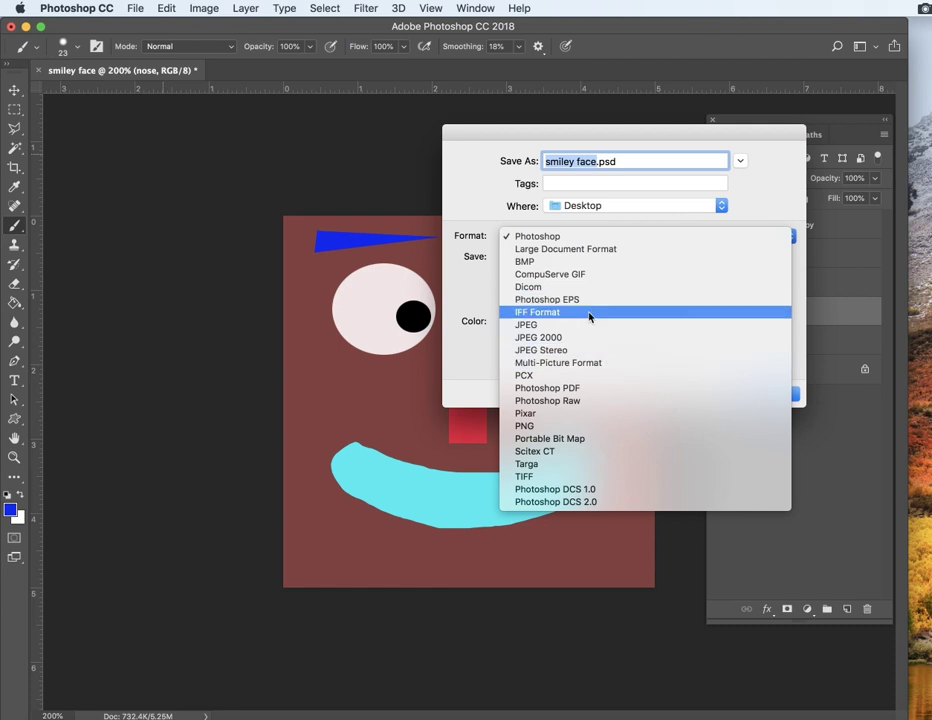
click(590, 324)
click(716, 397)
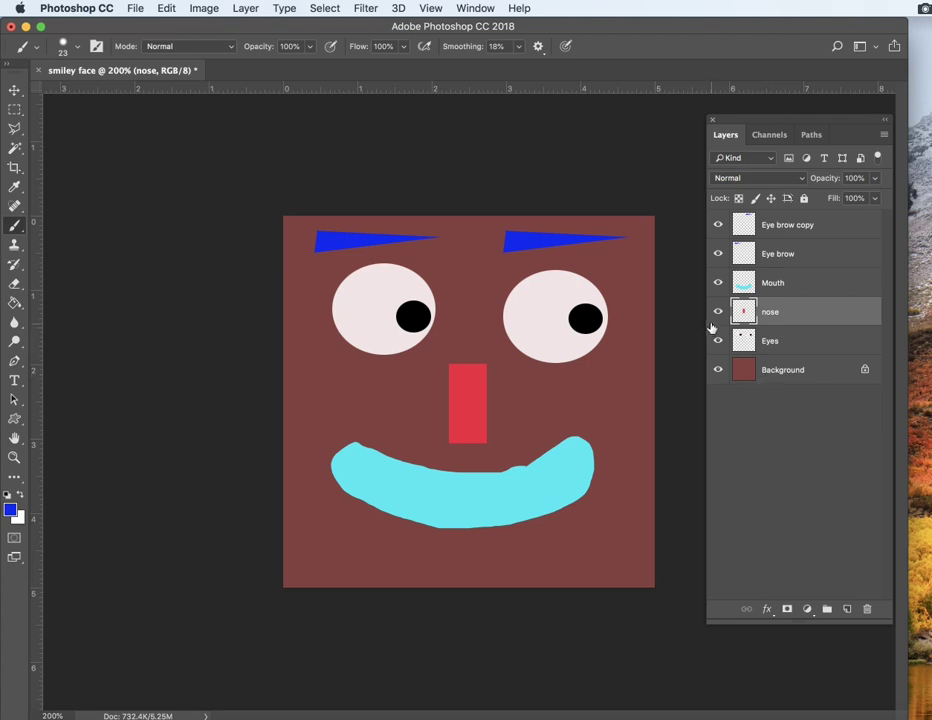
Step: Toggle the visibility of the Eyes, Mouth and Eye brow layers off and back on to check them
click(717, 341)
click(717, 341)
click(714, 283)
click(716, 283)
click(717, 254)
click(717, 254)
Step: Open Save As and choose the Desktop as the location for smiley face.psd
click(135, 9)
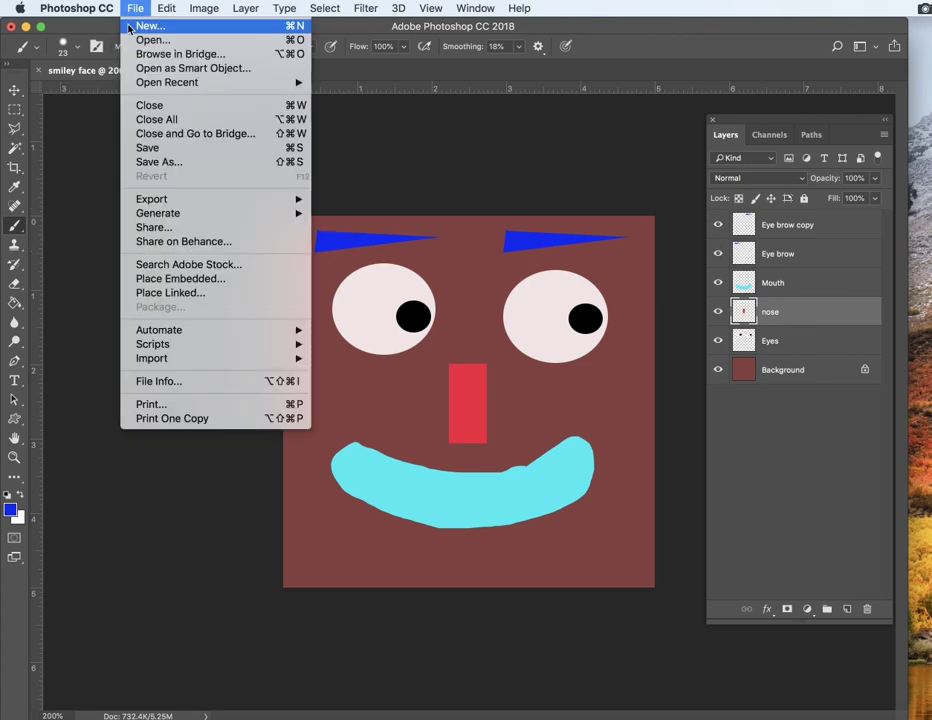
click(160, 163)
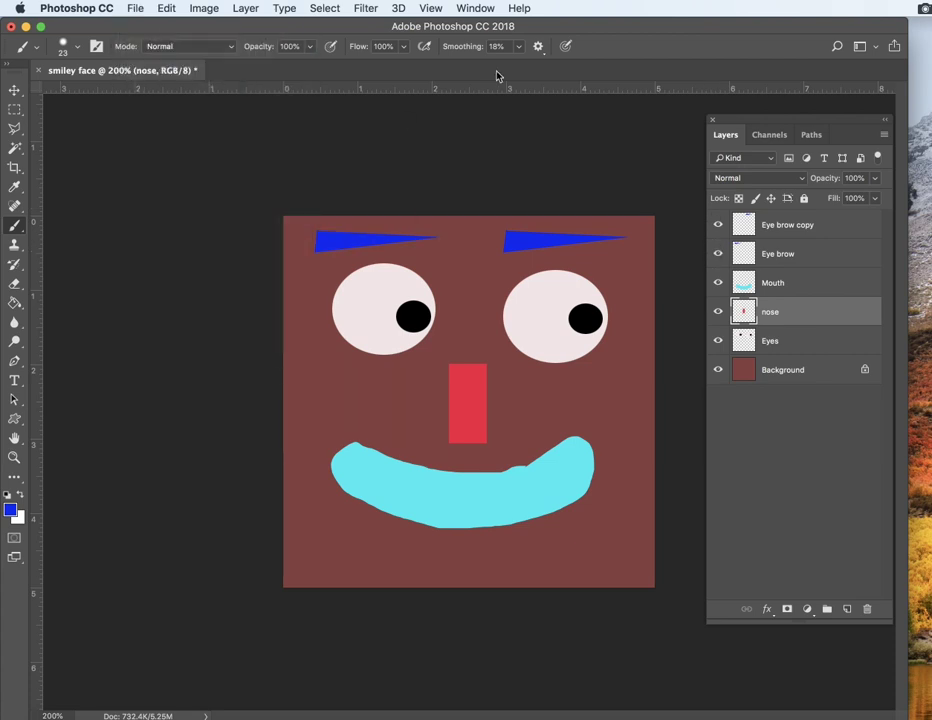
click(586, 206)
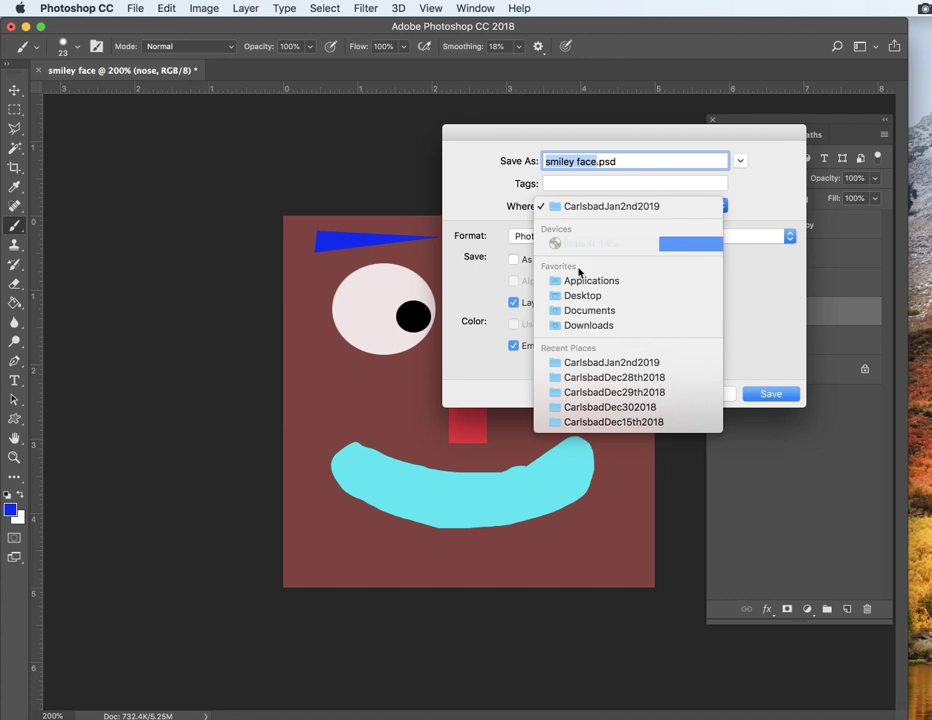
click(578, 295)
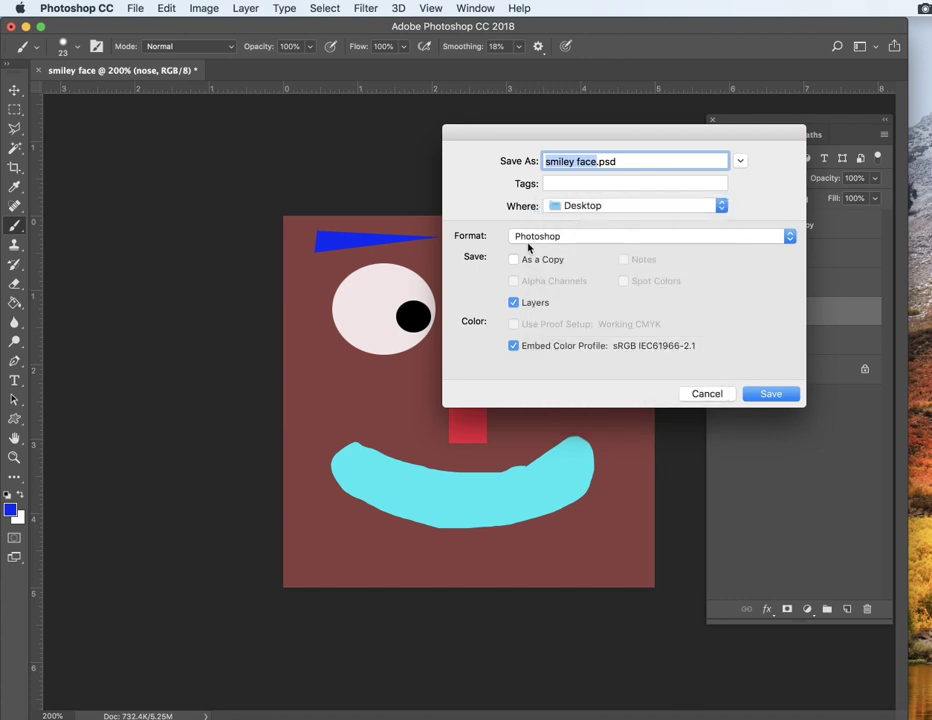